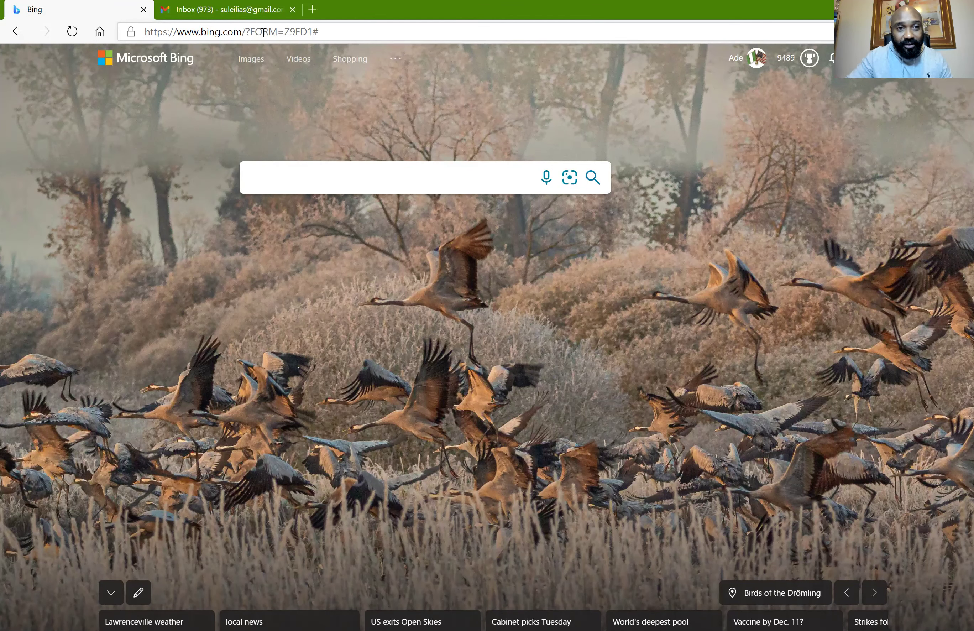
Navigate Edge from the Bing start page to coinbase.com.
left_click(264, 33)
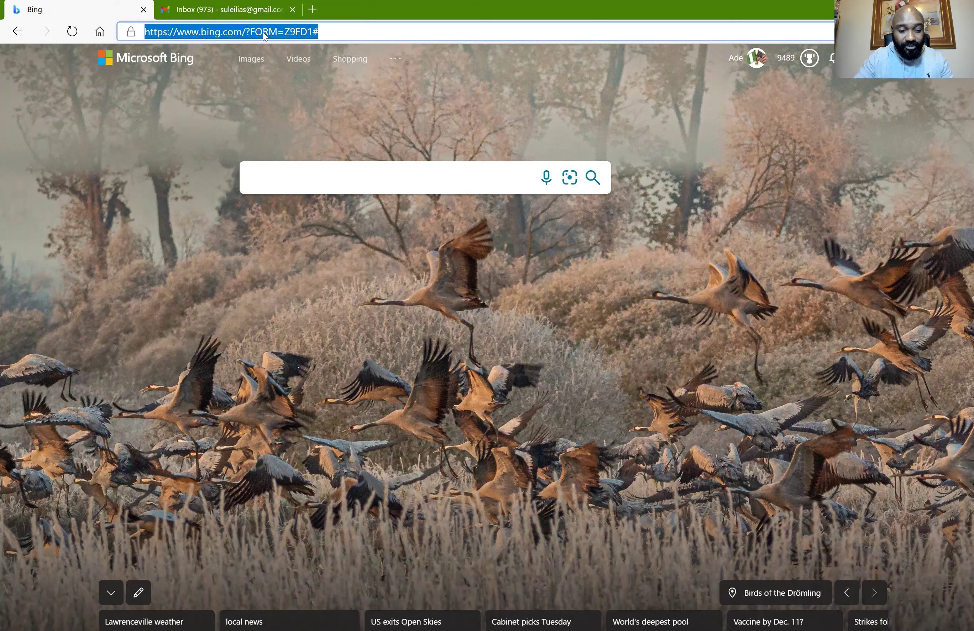
type("co")
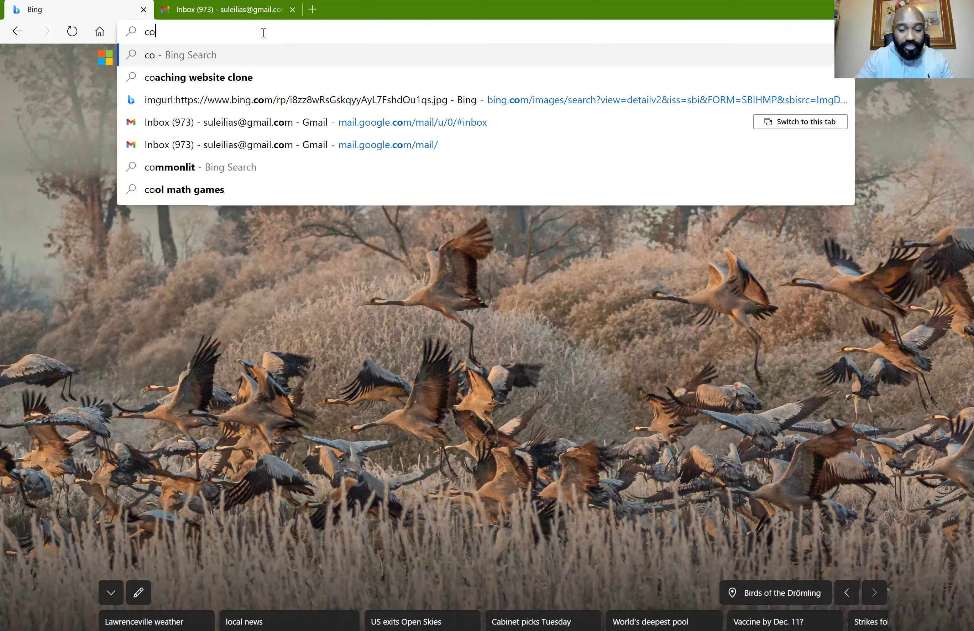
type("inbase")
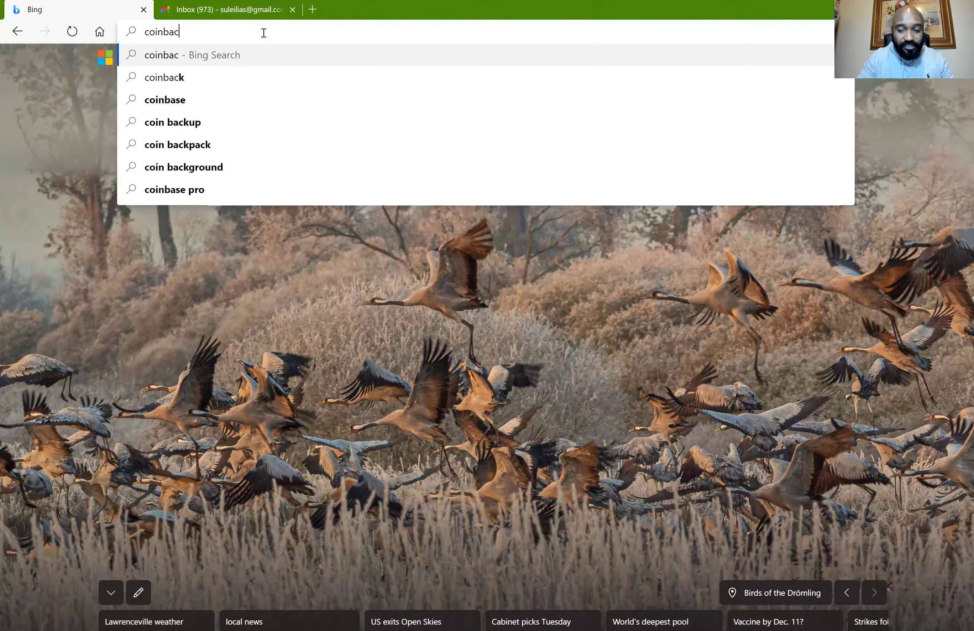
type(".com")
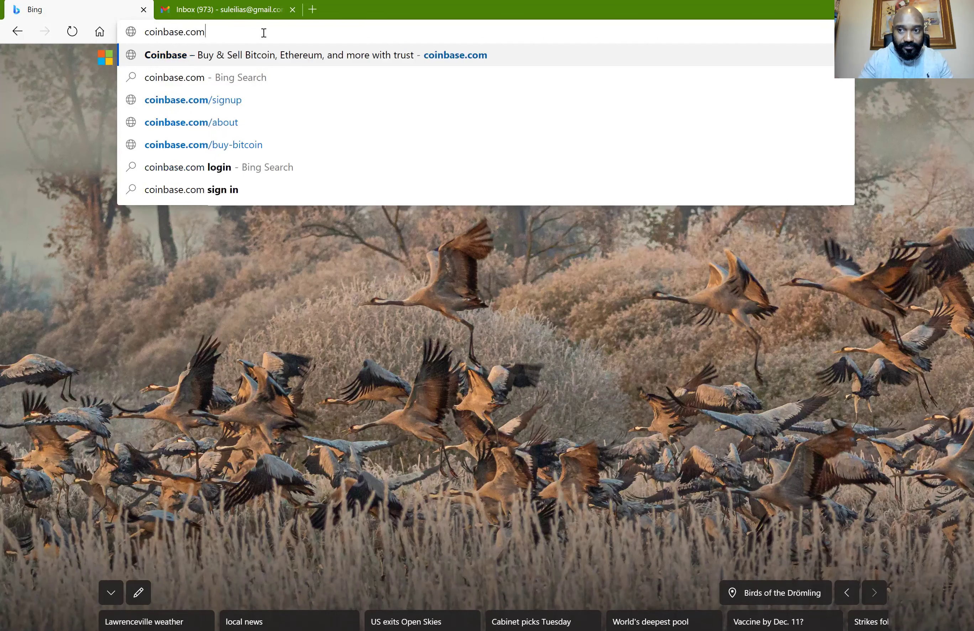
key("Return")
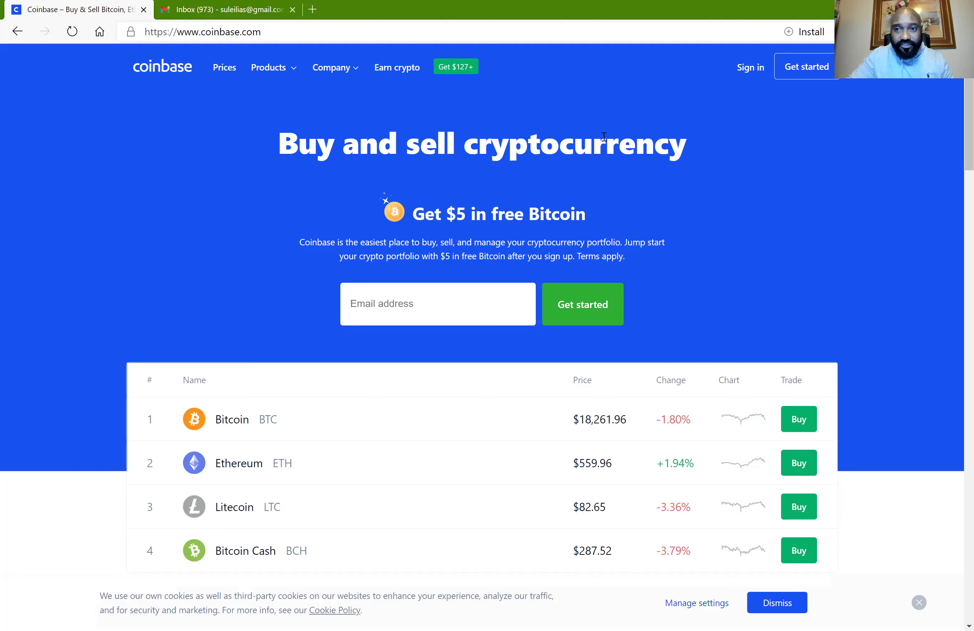
Use the Get started button in the Coinbase header to open the Create your account form.
left_click(795, 76)
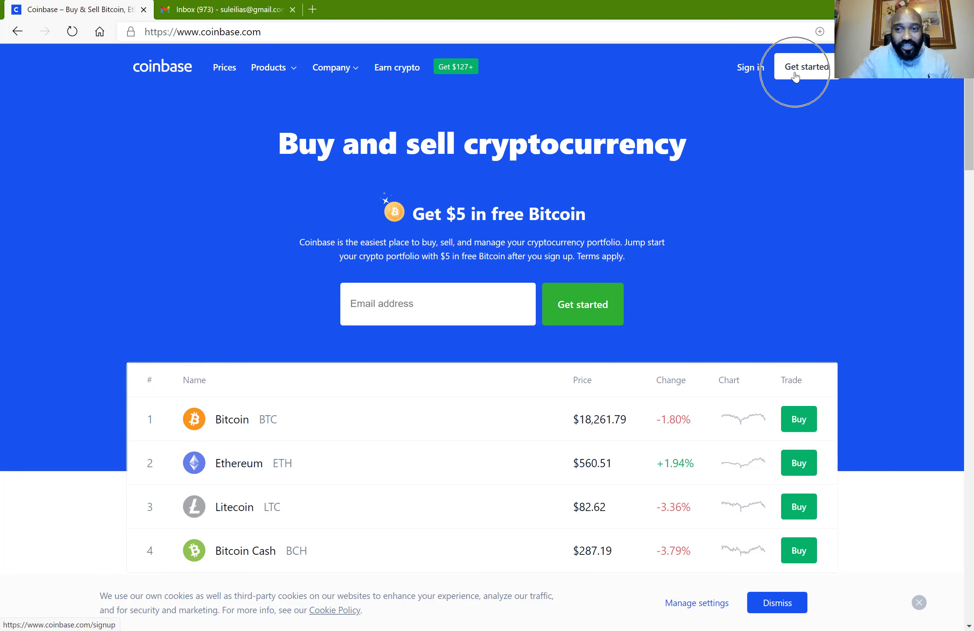
left_click(795, 76)
left_click(795, 77)
left_click(795, 77)
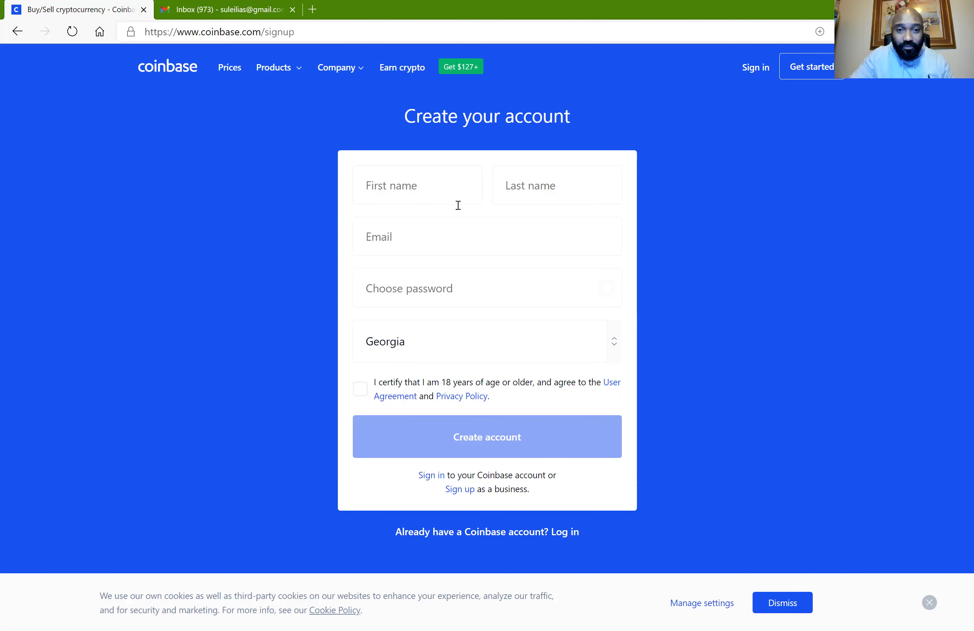
left_click(401, 237)
left_click(413, 298)
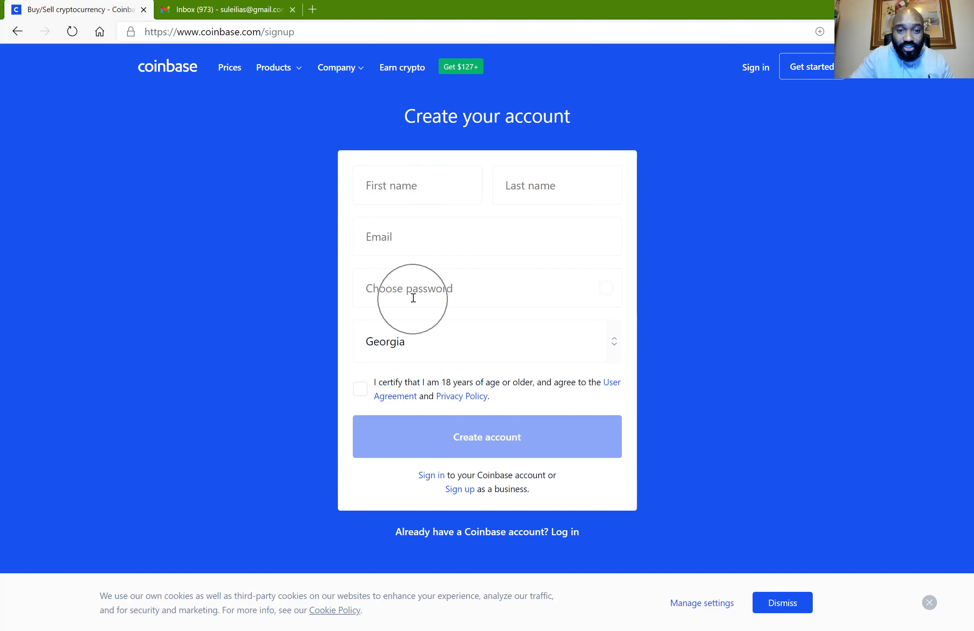
left_click(413, 298)
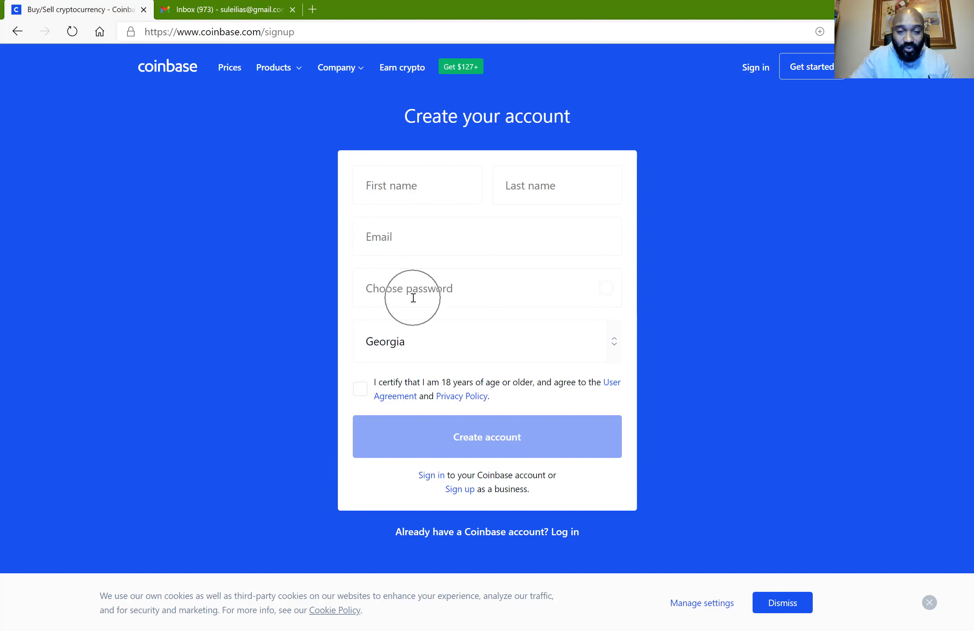
left_click(359, 392)
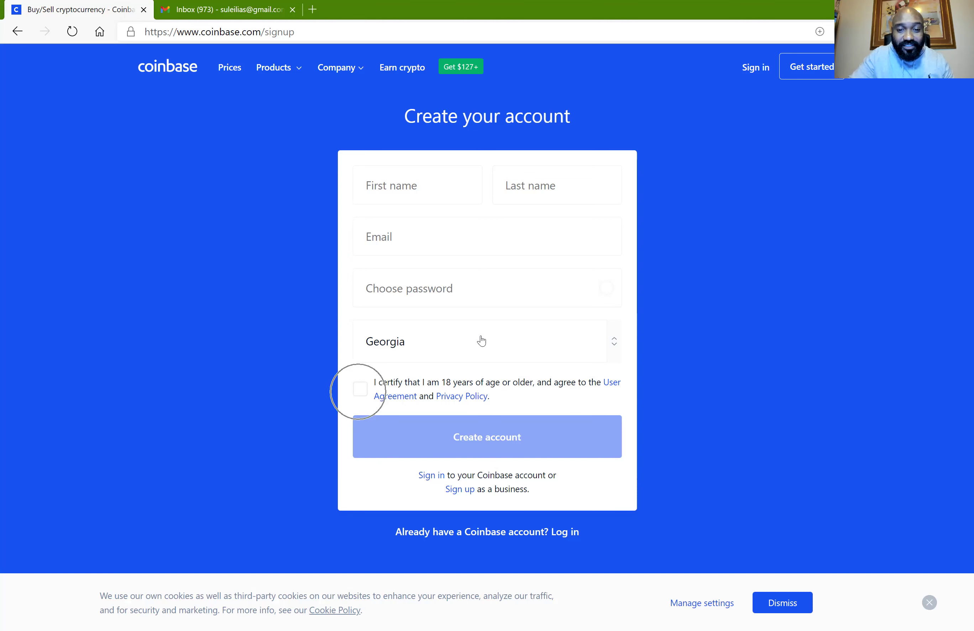
left_click(452, 350)
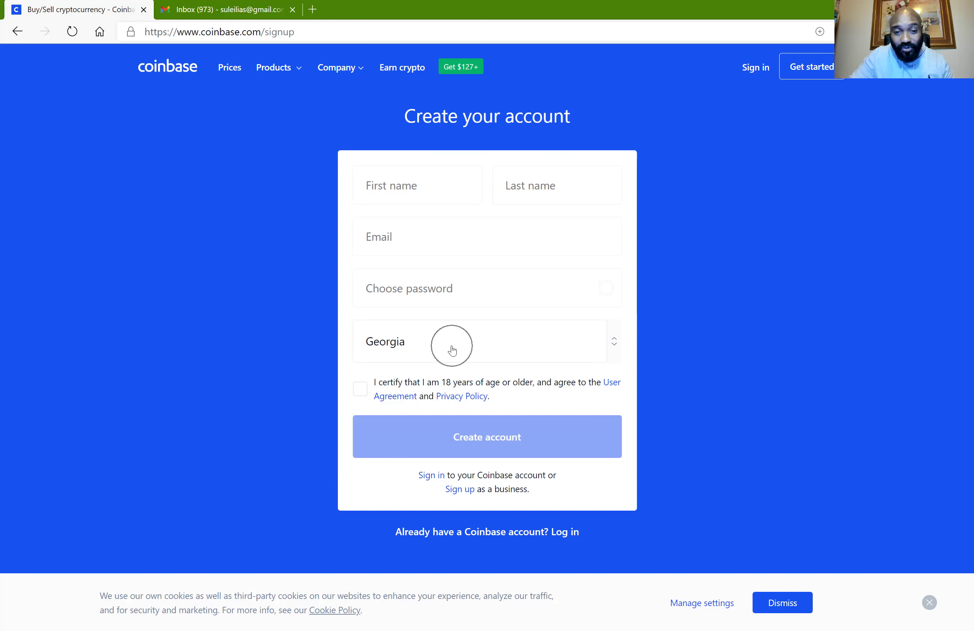
left_click(452, 350)
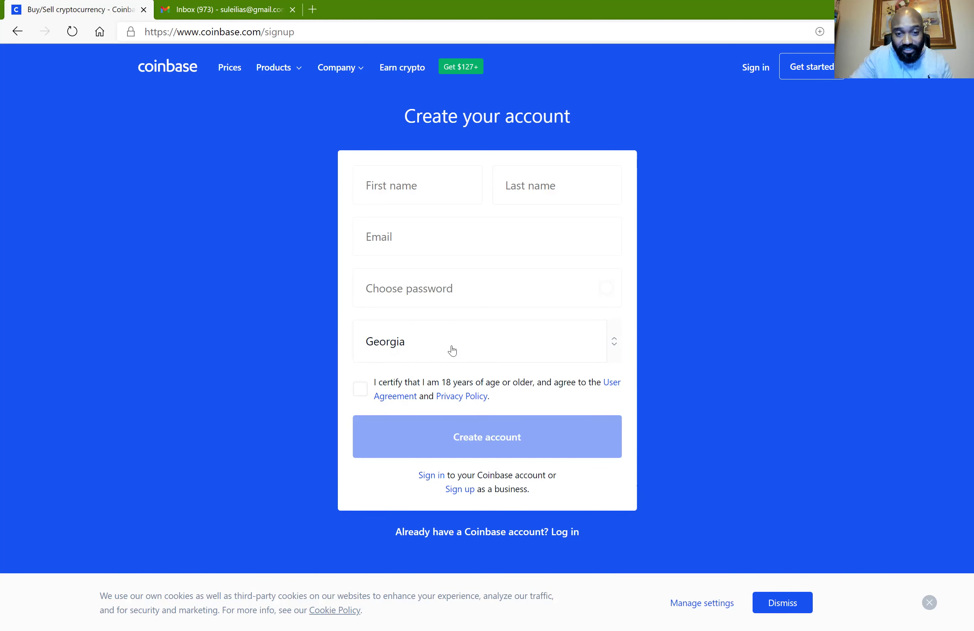
left_click(452, 350)
left_click(452, 350)
left_click(452, 351)
left_click(452, 350)
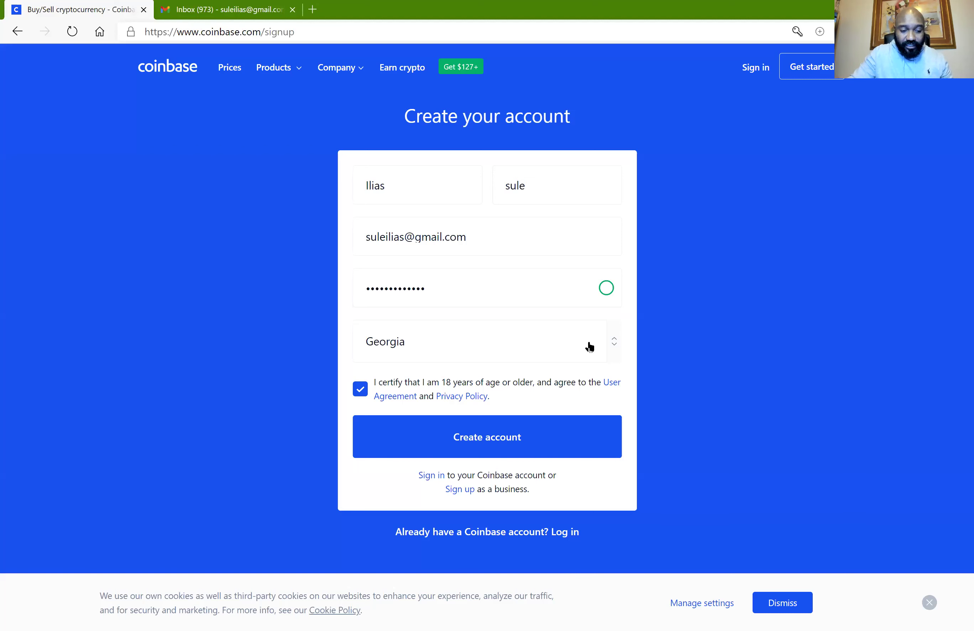
Fill in the legal name, email address and password fields on the sign-up form.
left_click(443, 220)
left_click(525, 191)
left_click(415, 238)
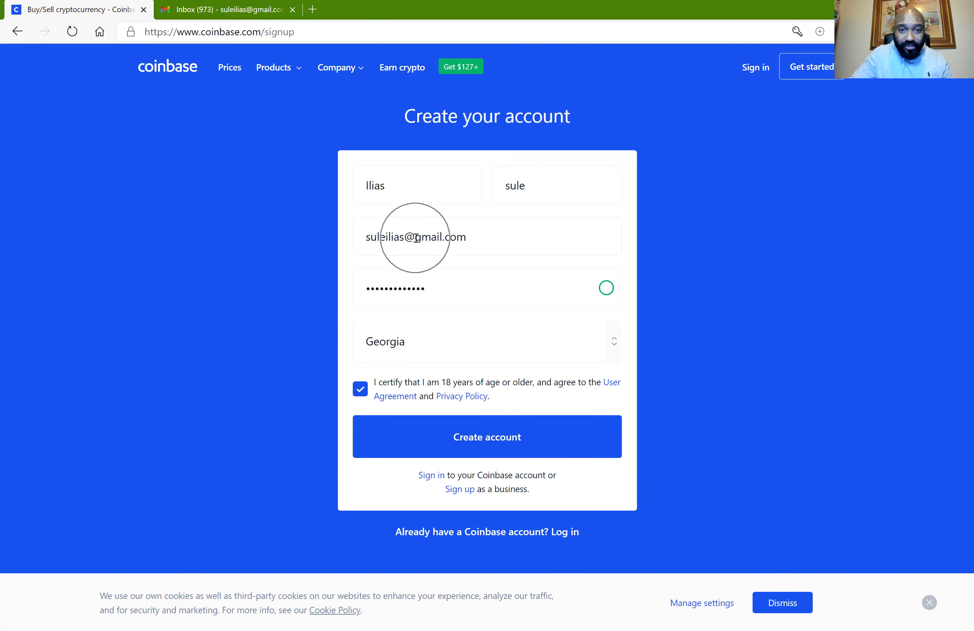
left_click(406, 287)
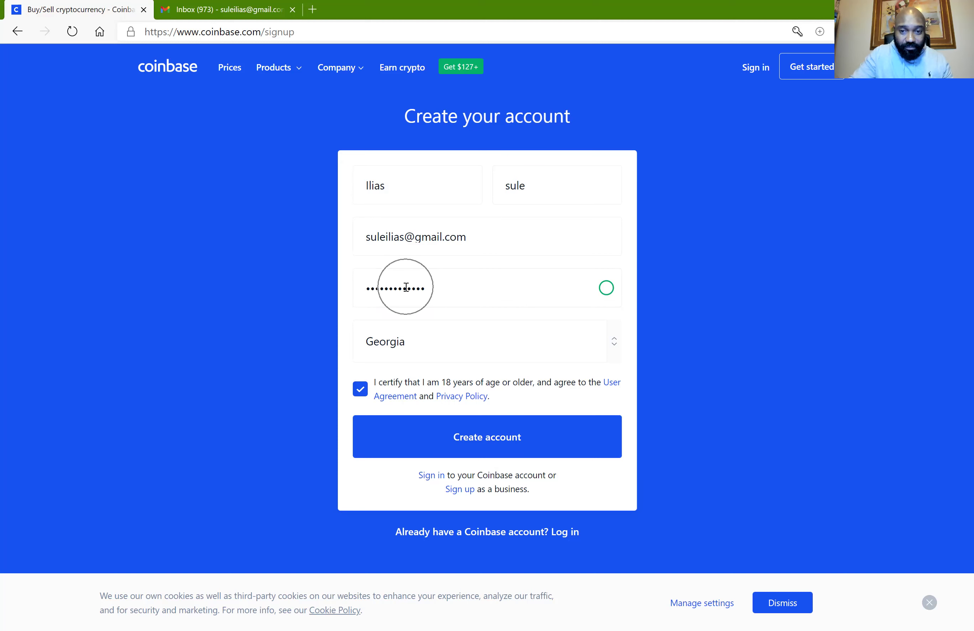
left_click(398, 344)
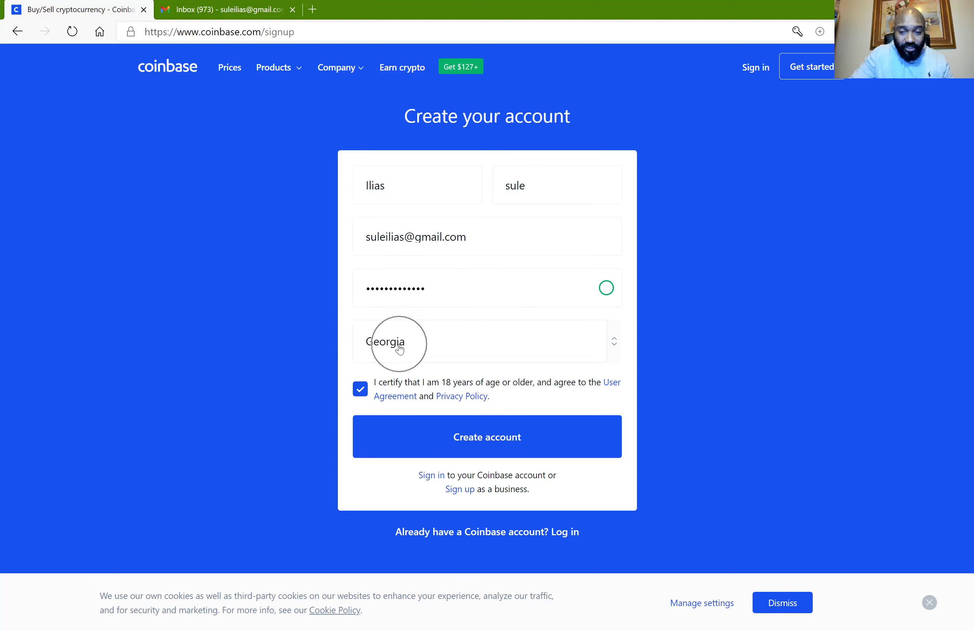
left_click(397, 344)
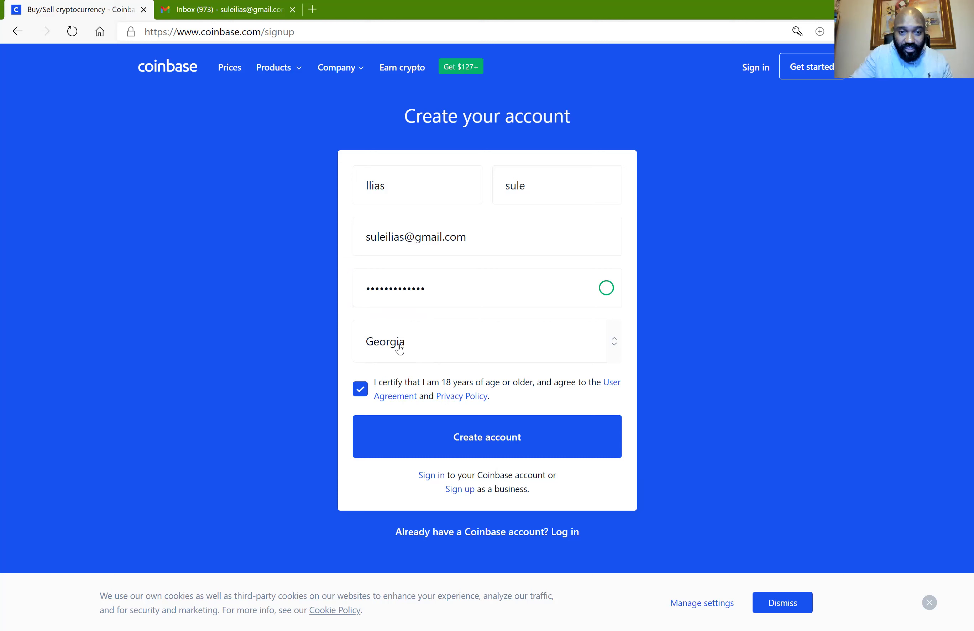
Keep Georgia as the state, certify being 18 and accepting the terms, and create the account.
left_click(399, 347)
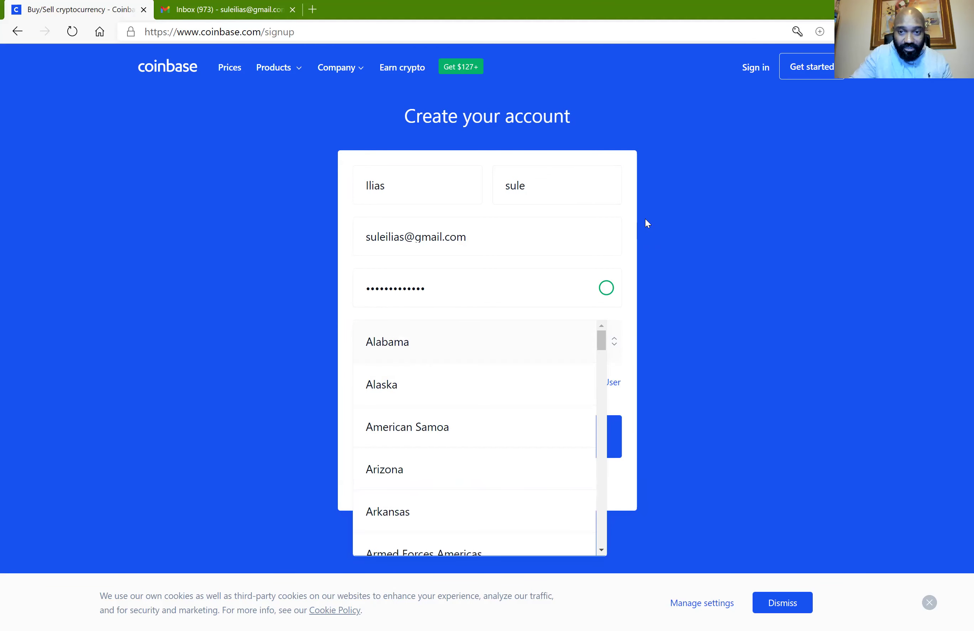
left_click(469, 378)
left_click(376, 400)
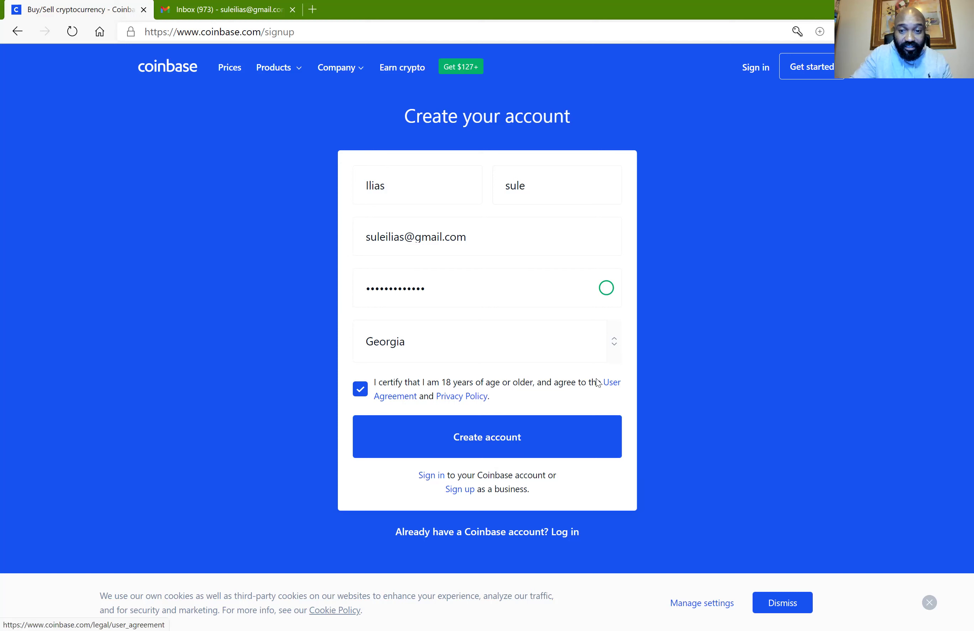
left_click(614, 386)
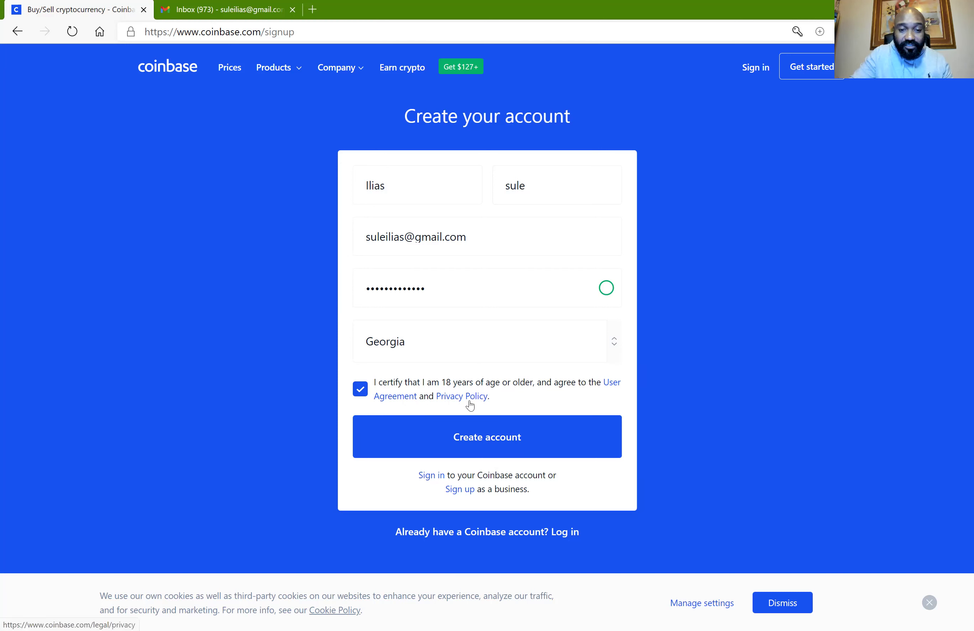
left_click(486, 441)
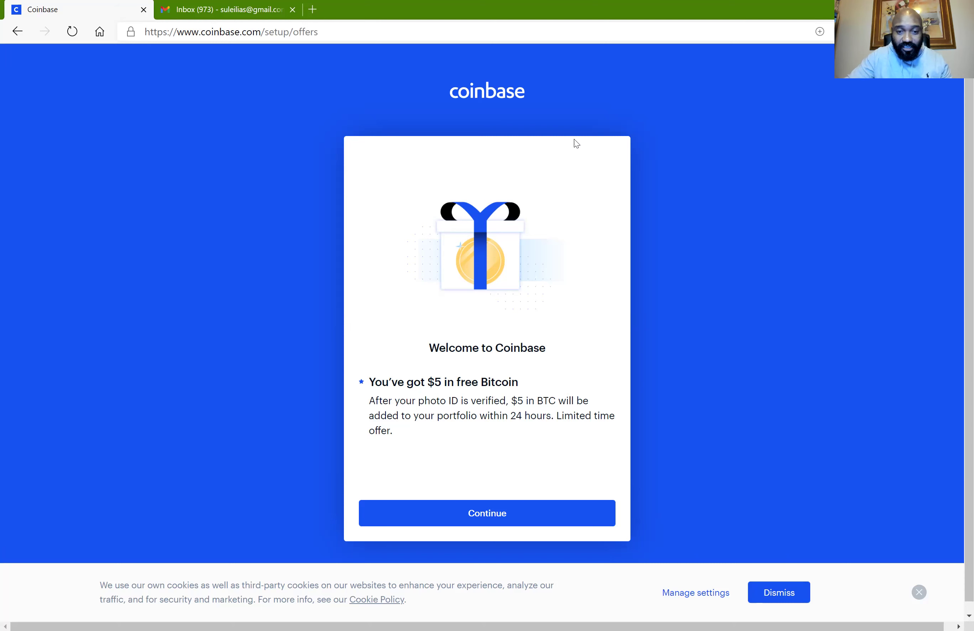
Read the $5 free Bitcoin offer and continue to the Check your email page.
left_click(427, 402)
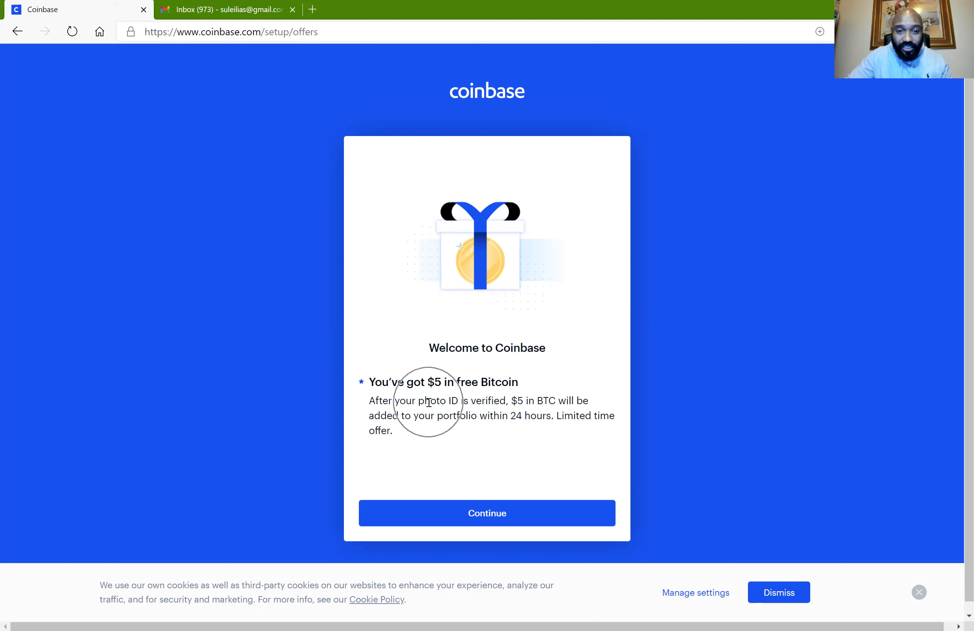
left_click(427, 402)
left_click(470, 389)
left_click(422, 404)
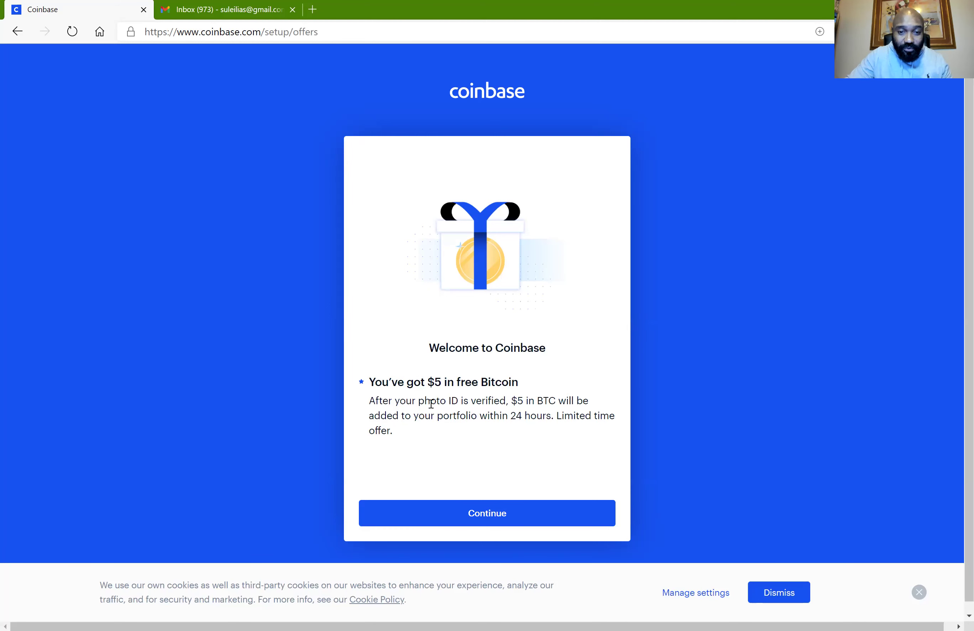
left_click(457, 404)
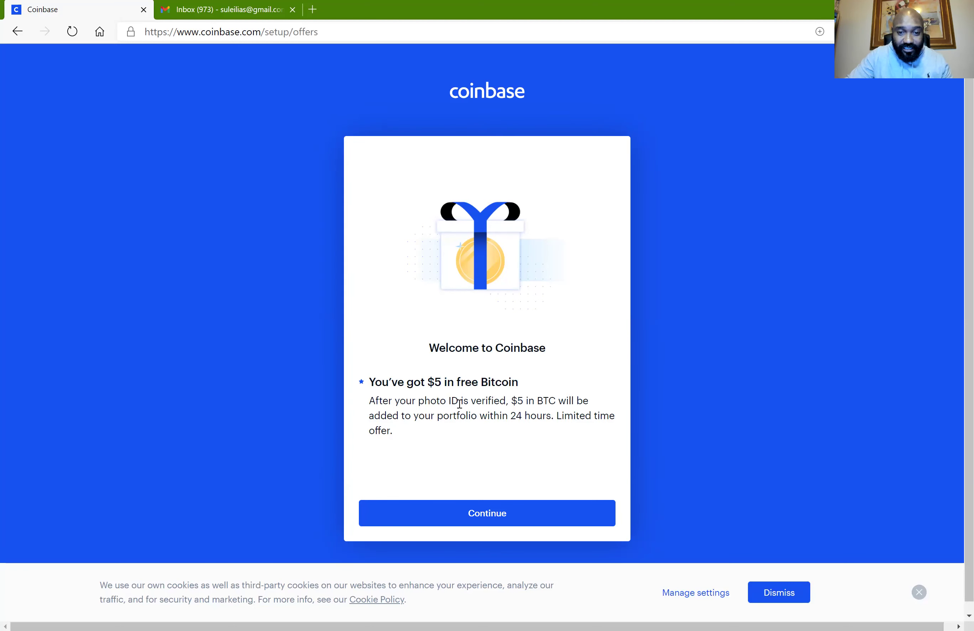
left_click(488, 405)
left_click(526, 404)
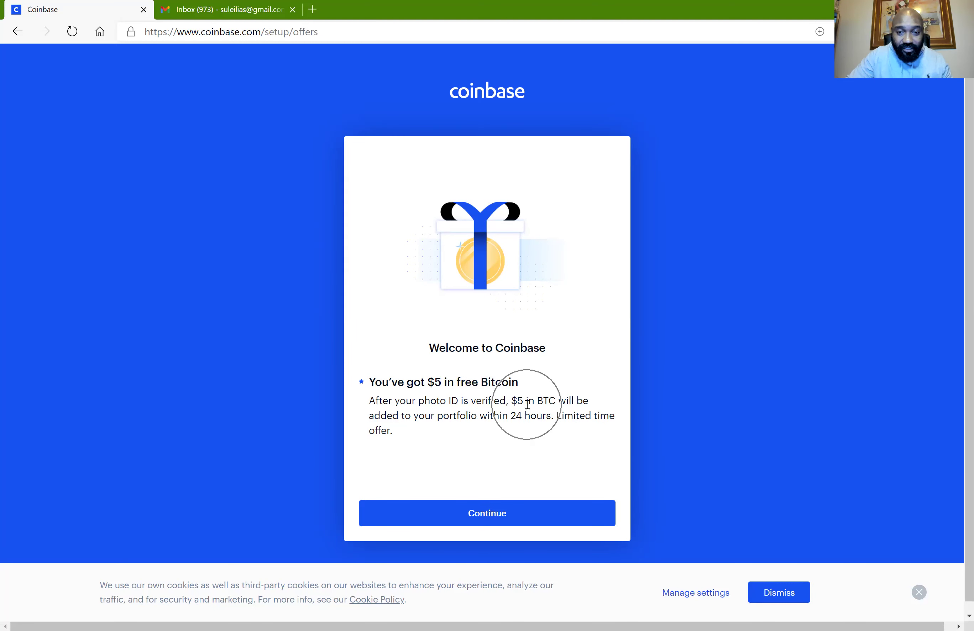
left_click(578, 403)
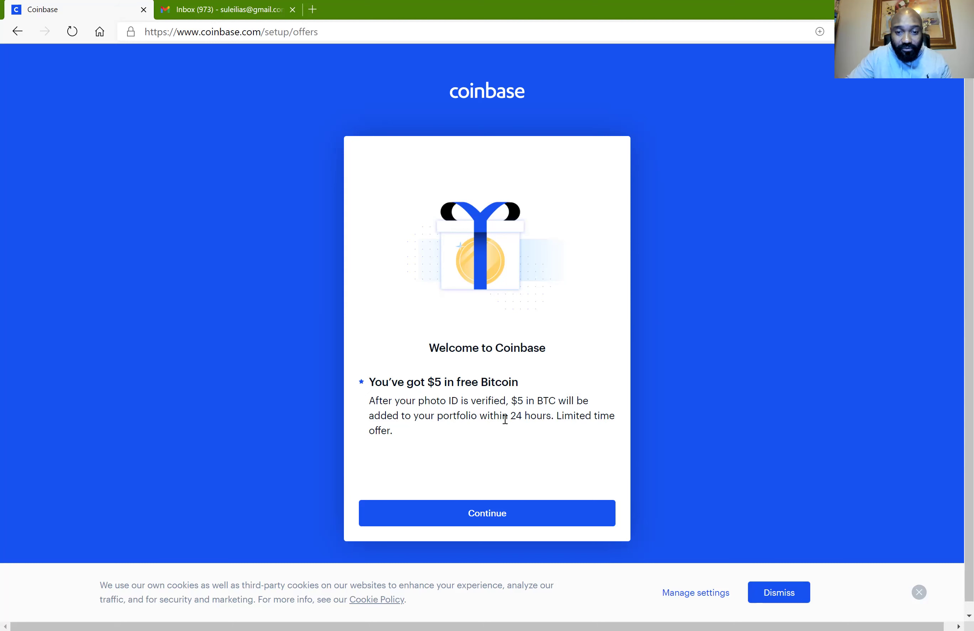
left_click(574, 418)
left_click(575, 418)
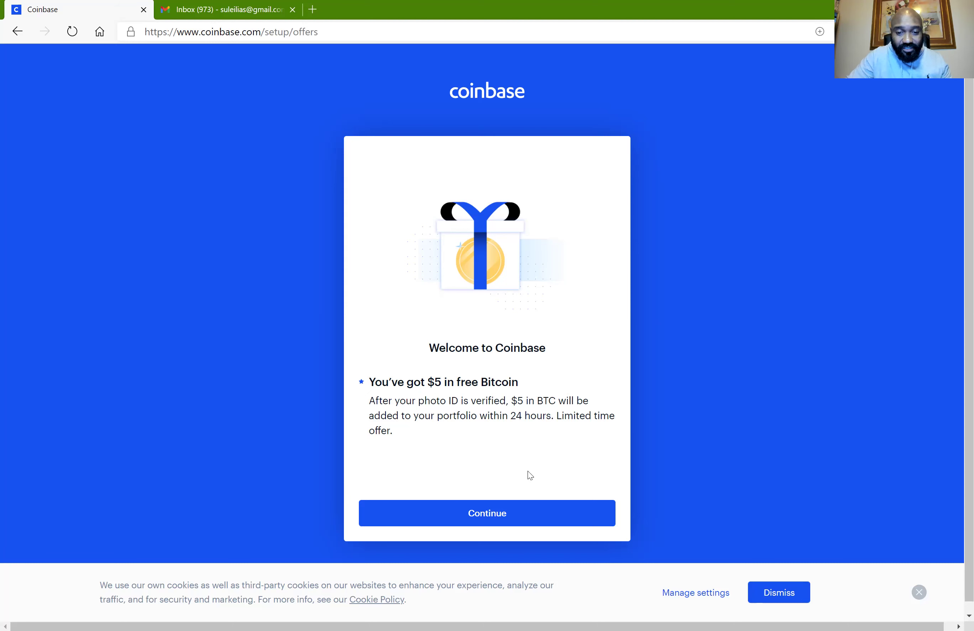
left_click(467, 522)
left_click(482, 520)
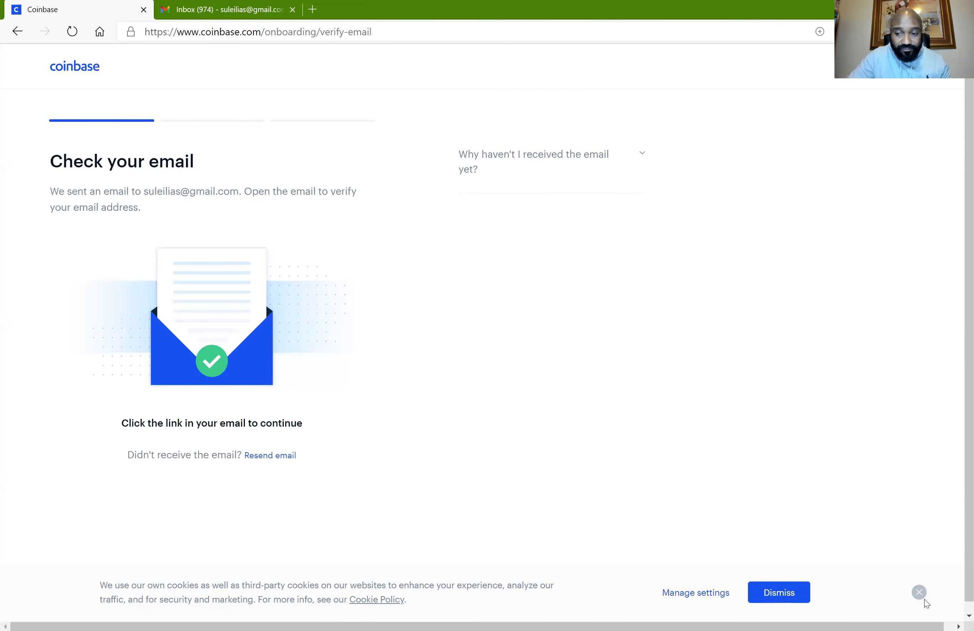
Dismiss the cookie notice on the Check your email page, then switch to the Gmail inbox.
left_click(918, 593)
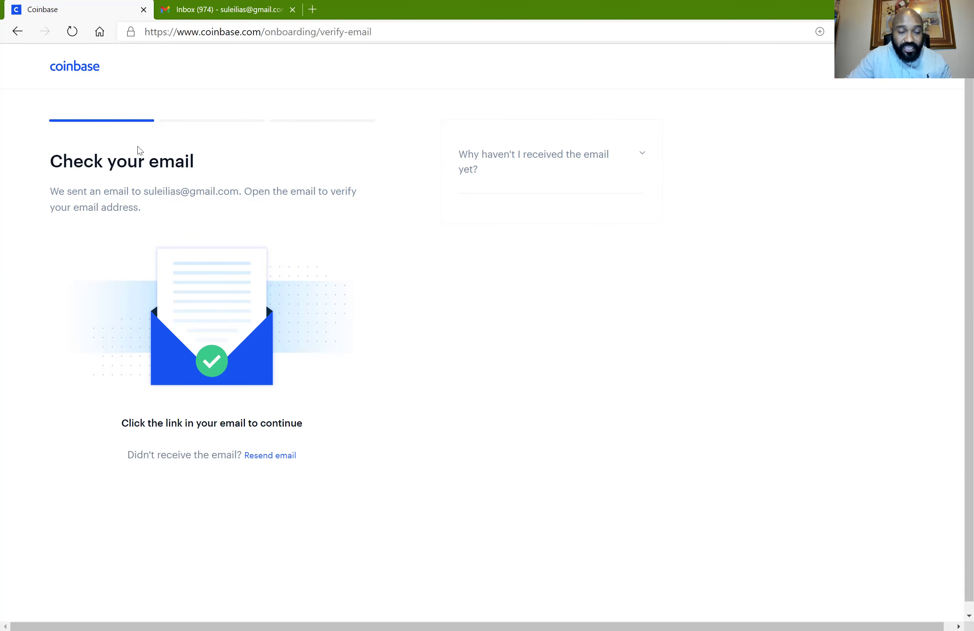
left_click(153, 204)
left_click(154, 204)
left_click(258, 435)
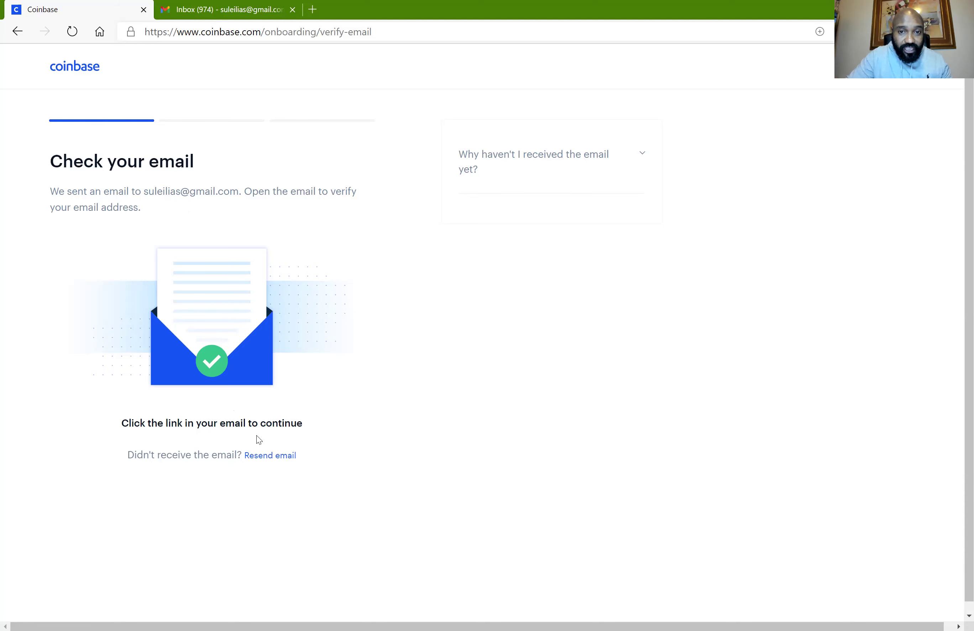
left_click(257, 436)
left_click(257, 435)
left_click(257, 435)
left_click(258, 437)
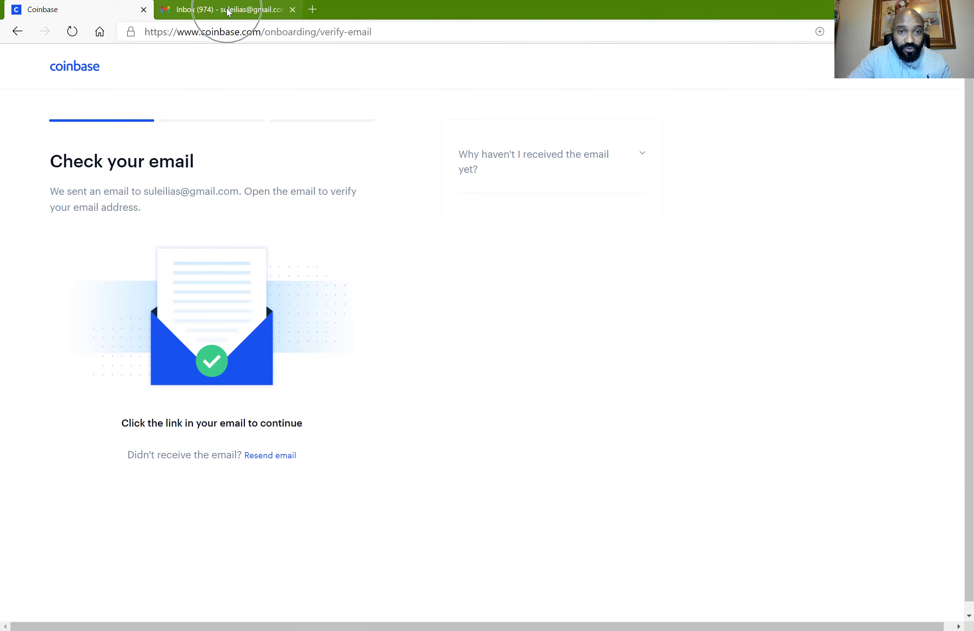
left_click(228, 12)
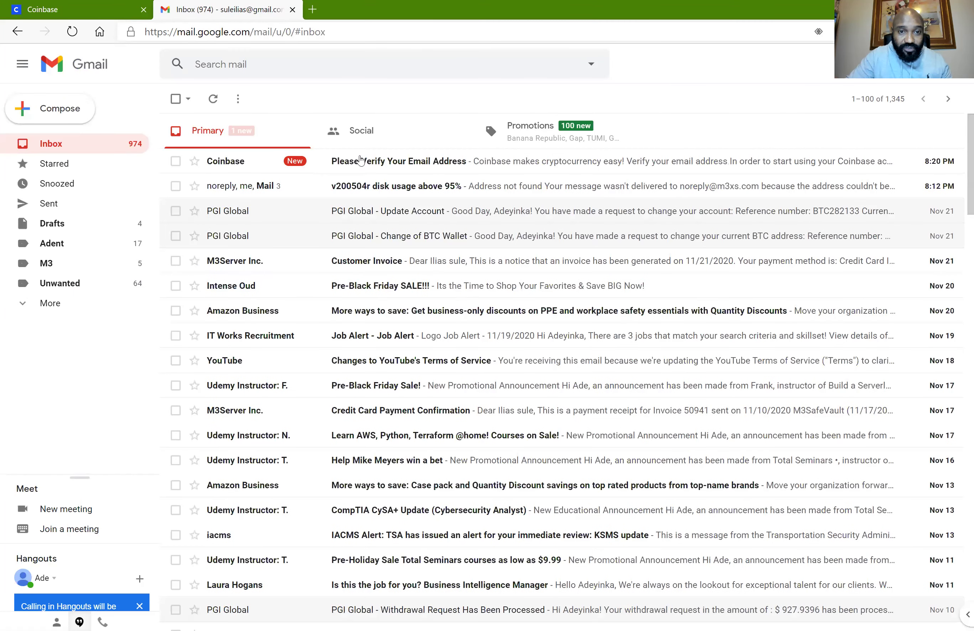
Open the 'Please Verify Your Email Address' message in Gmail and verify the email address.
left_click(367, 165)
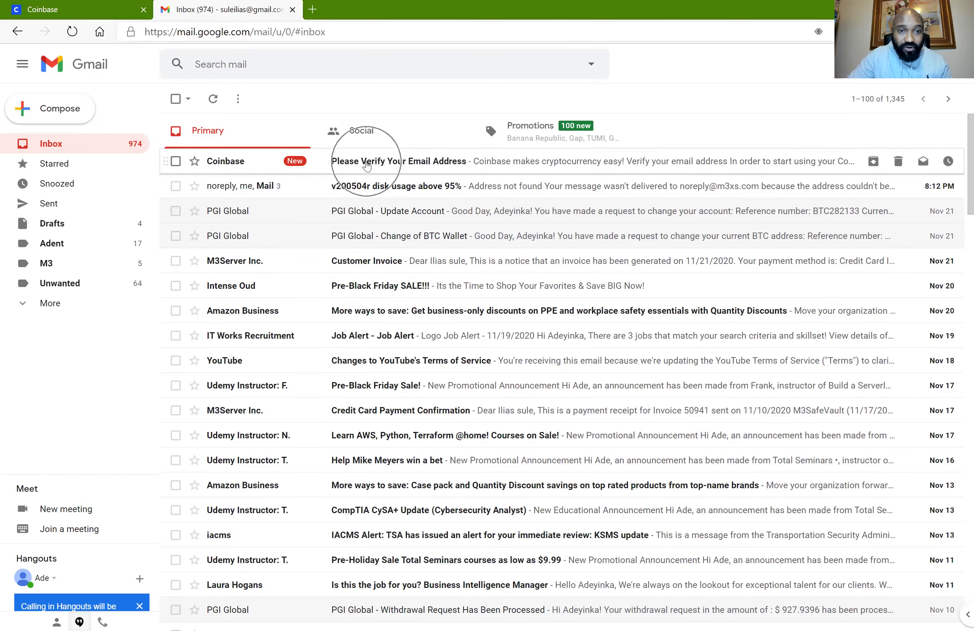
left_click(366, 164)
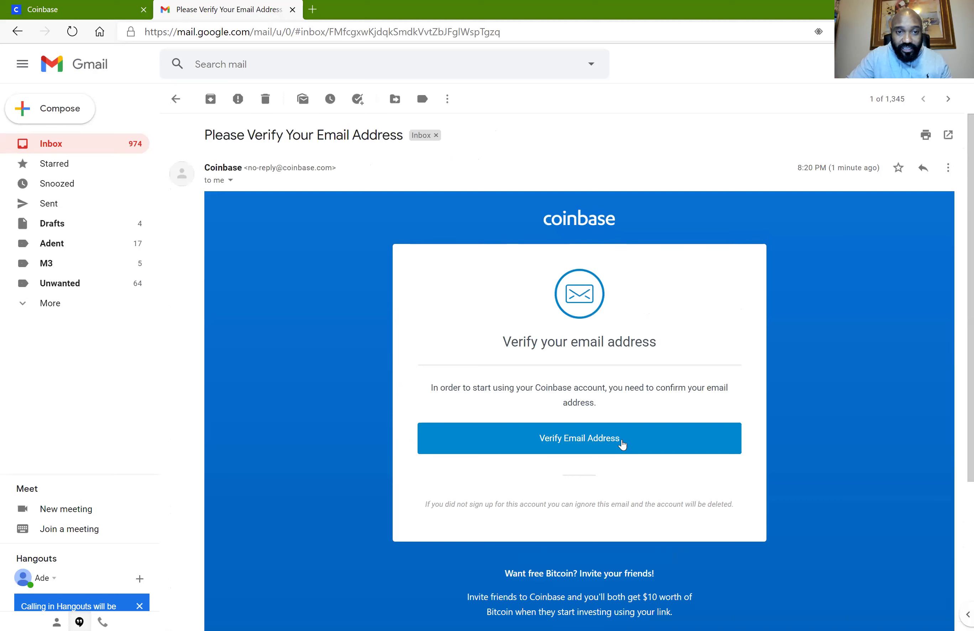
left_click(622, 443)
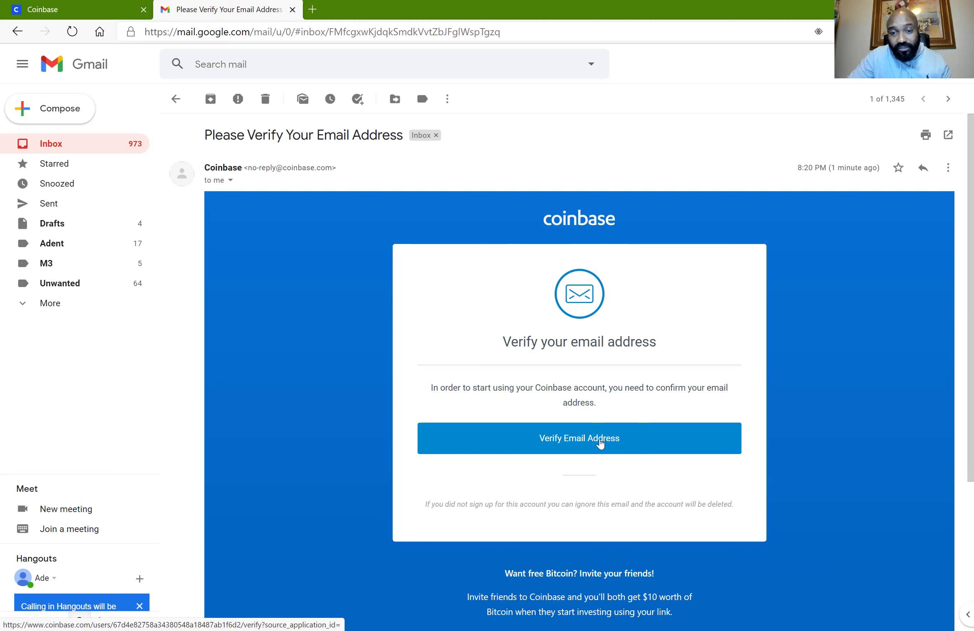
left_click(579, 438)
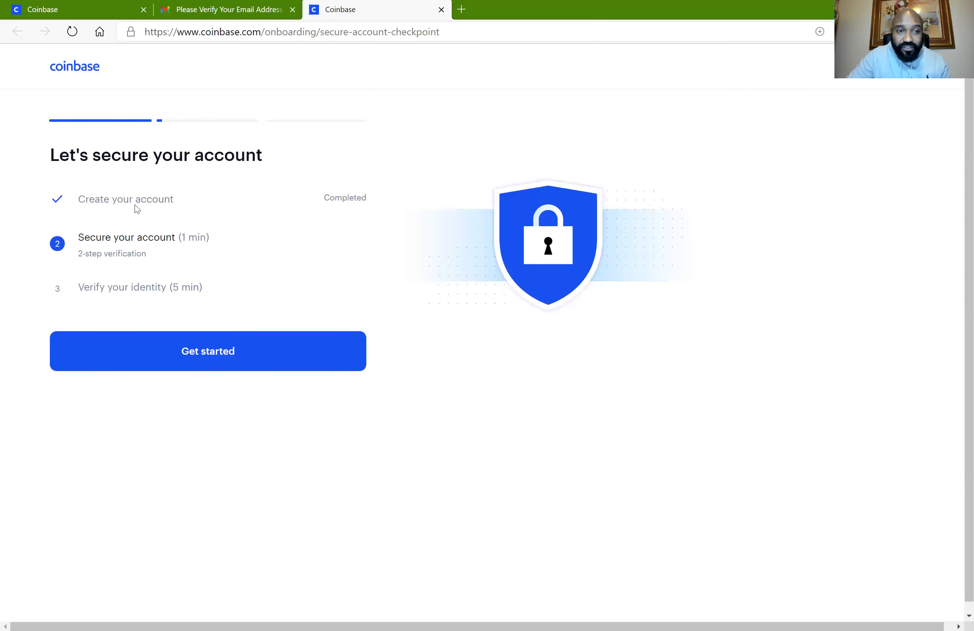
Review the Let's secure your account checklist and start securing the account.
left_click(64, 199)
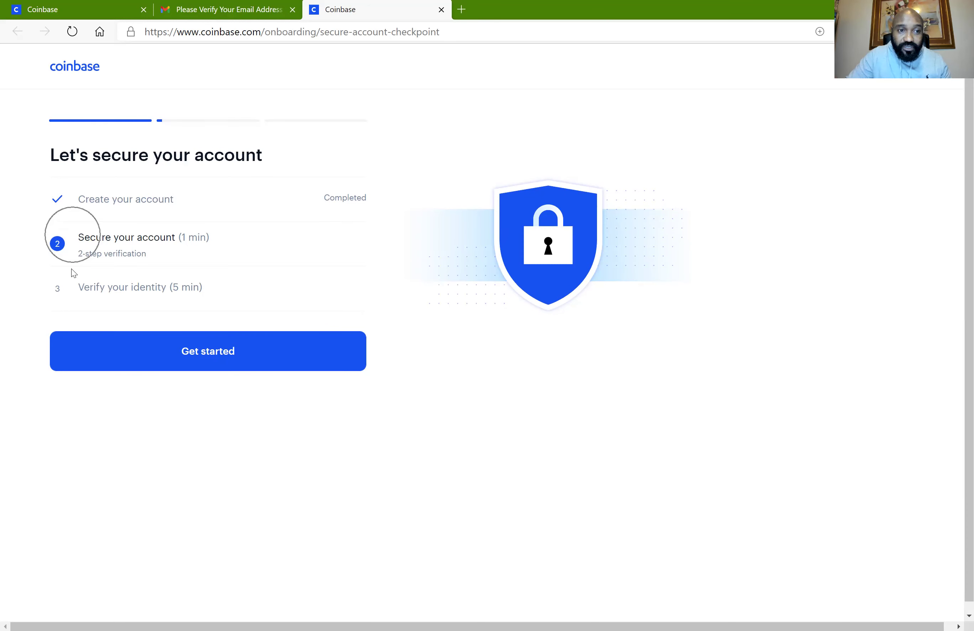
left_click(86, 146)
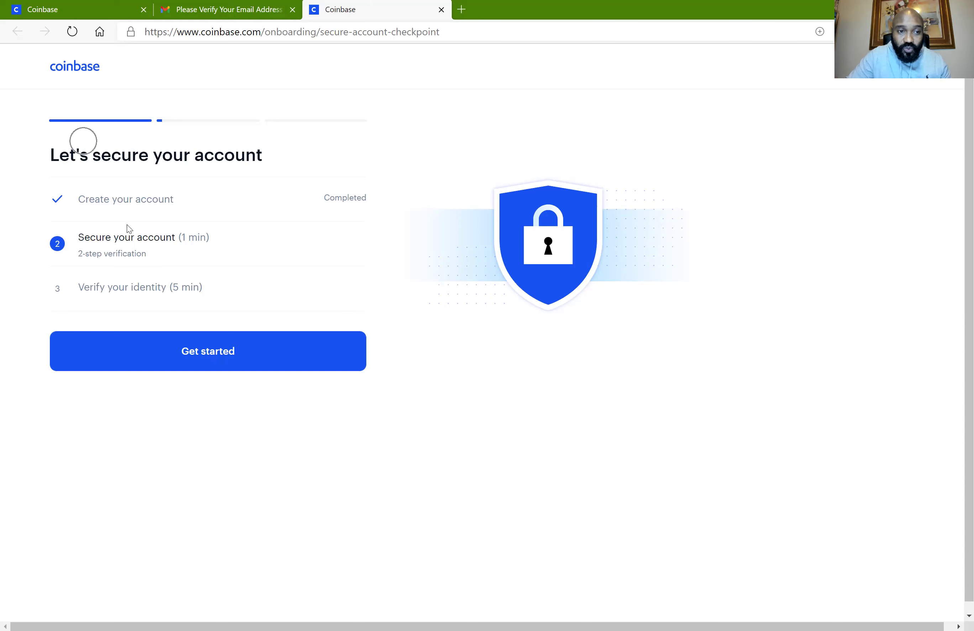
left_click(353, 200)
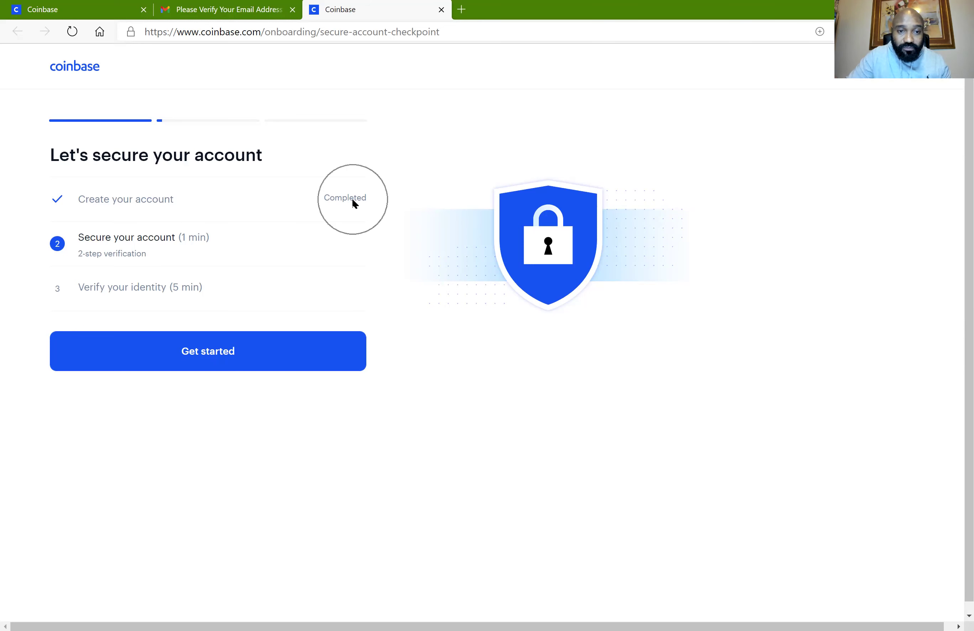
left_click(104, 256)
left_click(167, 245)
left_click(167, 245)
left_click(70, 294)
left_click(137, 290)
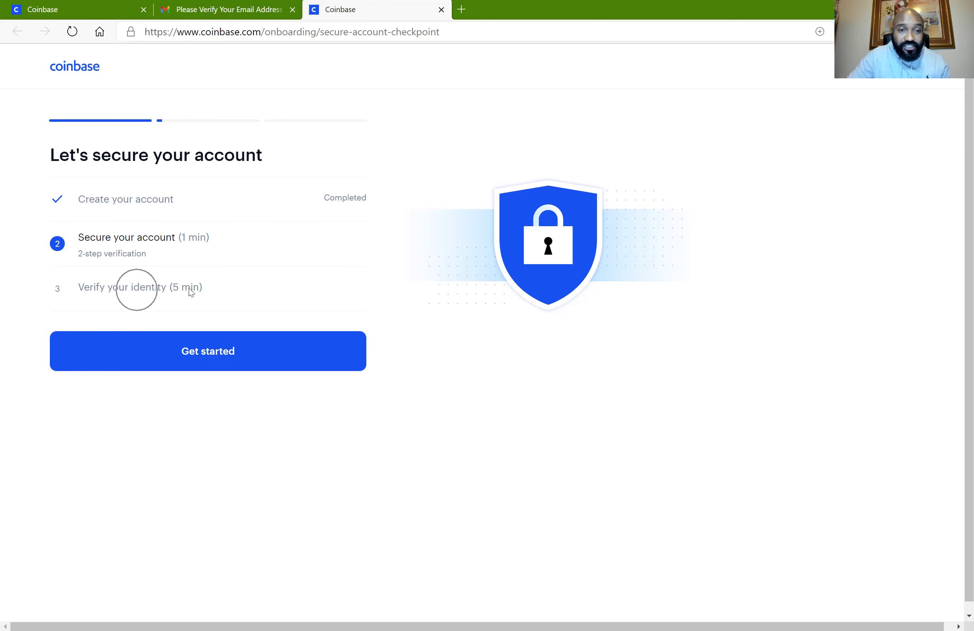
left_click(96, 245)
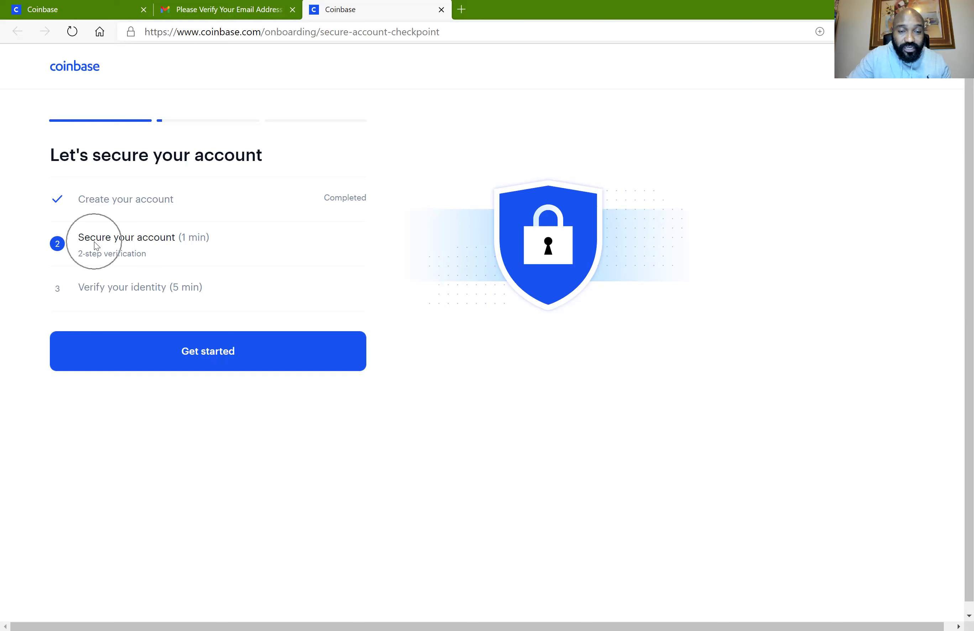
left_click(221, 364)
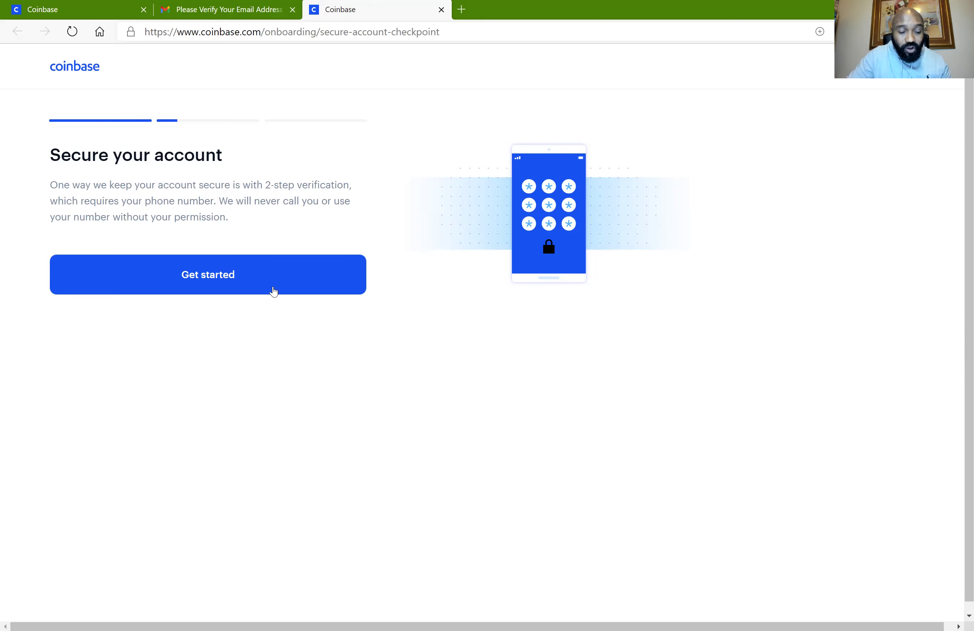
Begin the phone-based 2-step verification setup.
left_click(274, 291)
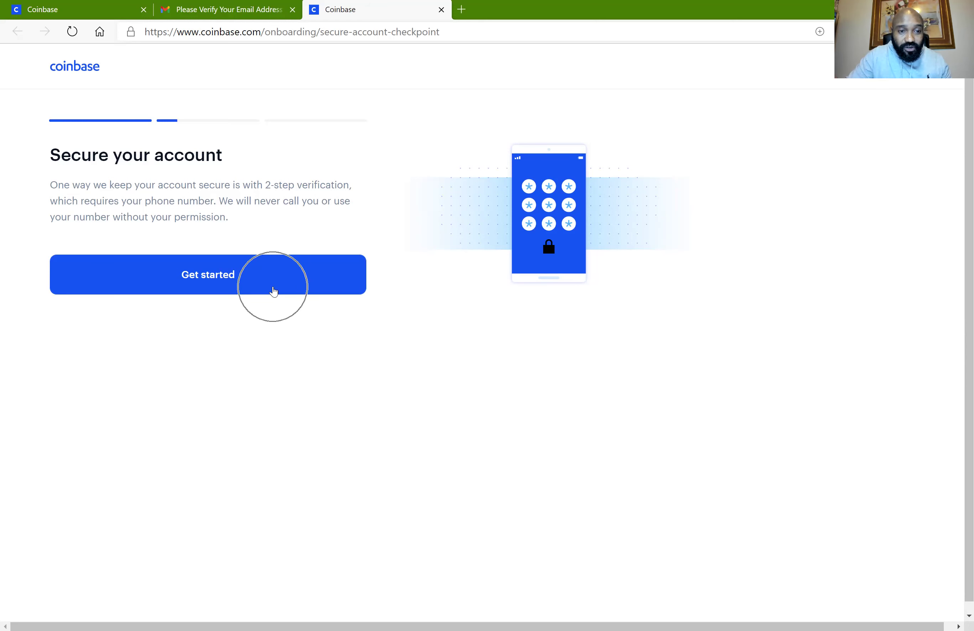
left_click(274, 292)
left_click(274, 292)
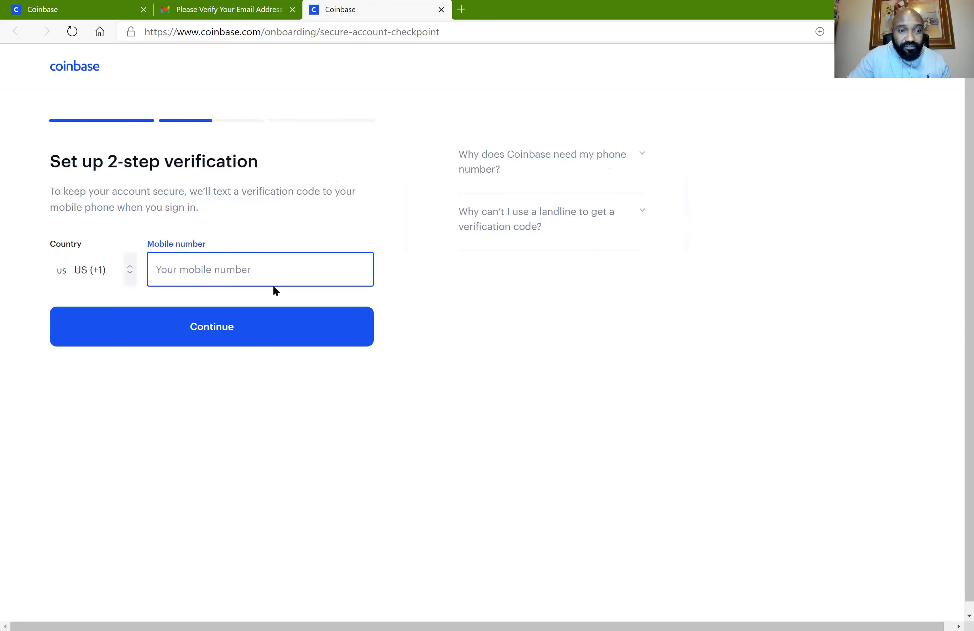
Check the country calling code list and keep US (+1) as the country.
left_click(206, 277)
left_click(206, 277)
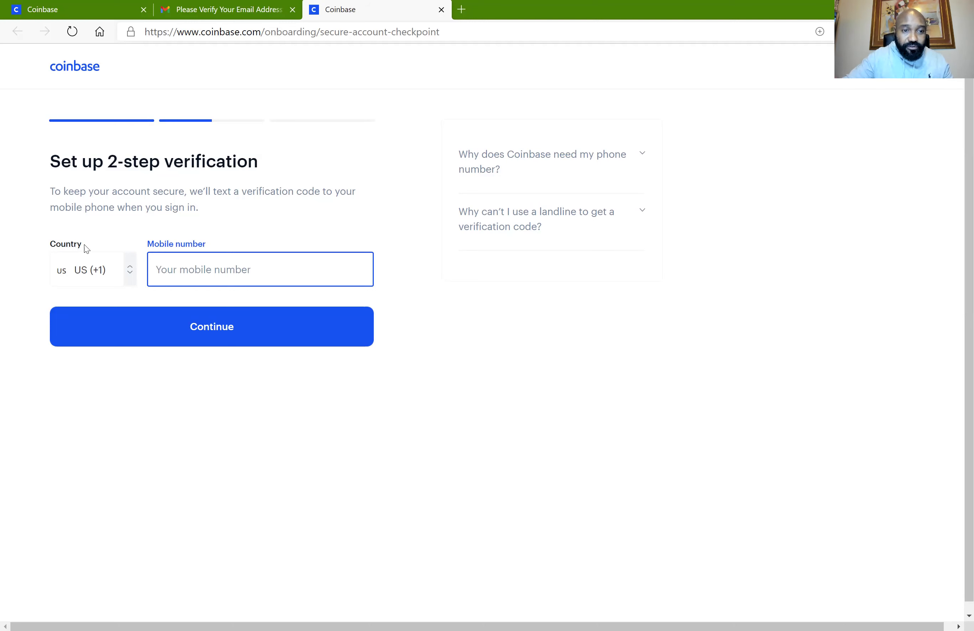
left_click(173, 257)
left_click(170, 265)
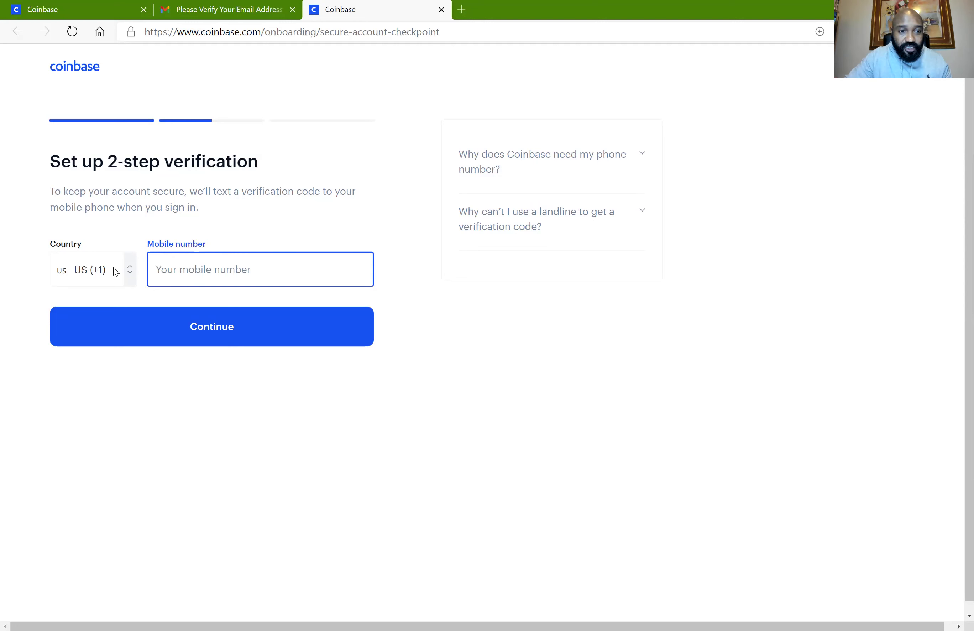
left_click(86, 271)
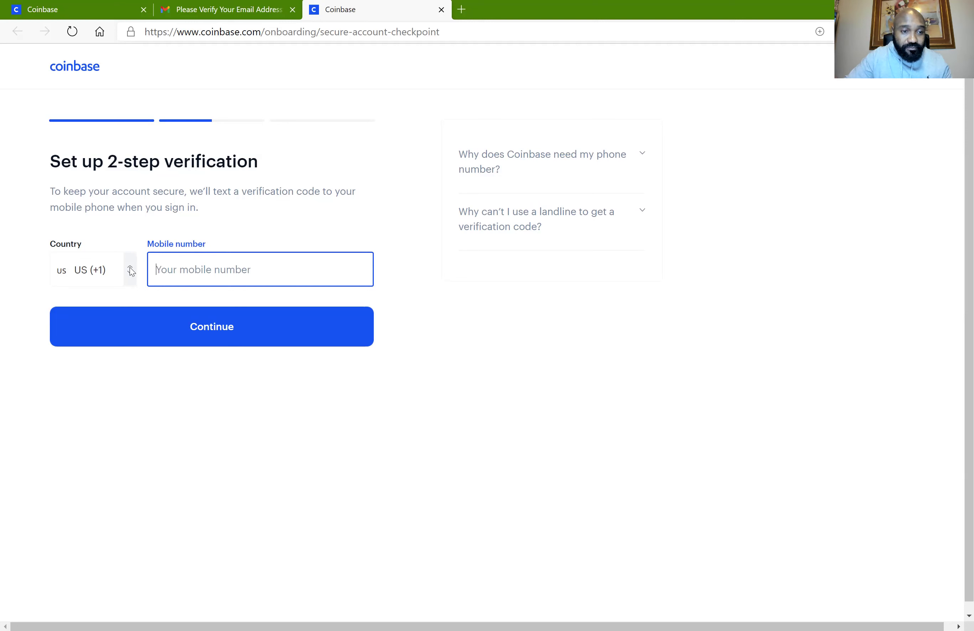
left_click(113, 285)
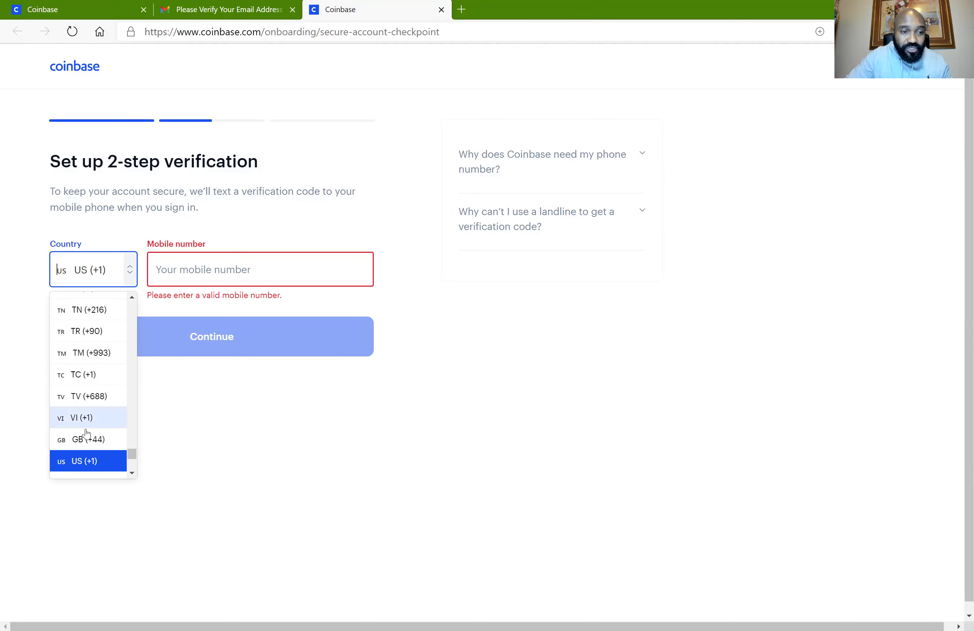
scroll(87, 433, "up", 1)
scroll(86, 434, "up", 2)
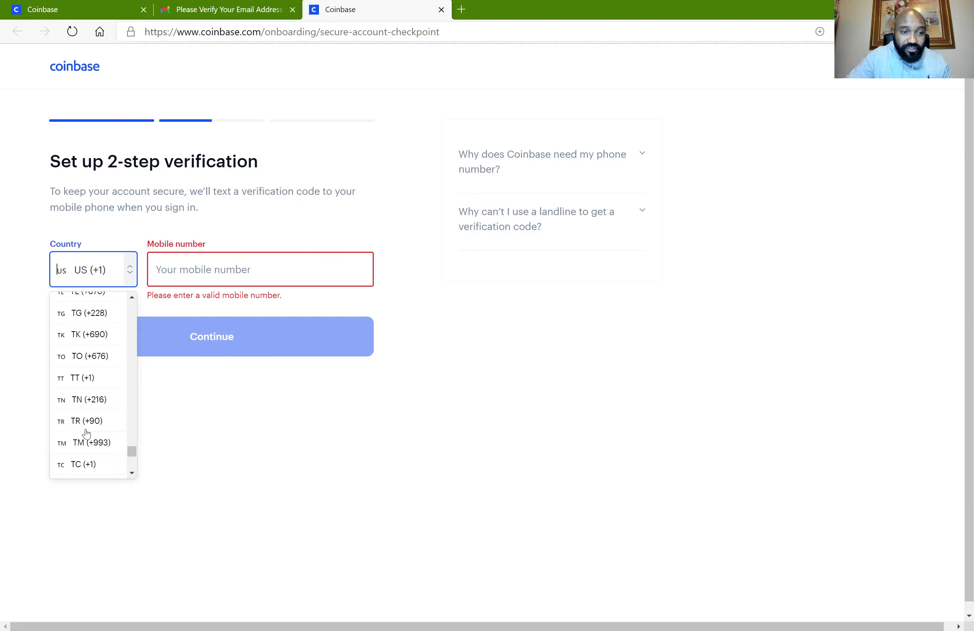
scroll(86, 433, "up", 2)
scroll(86, 433, "up", 4)
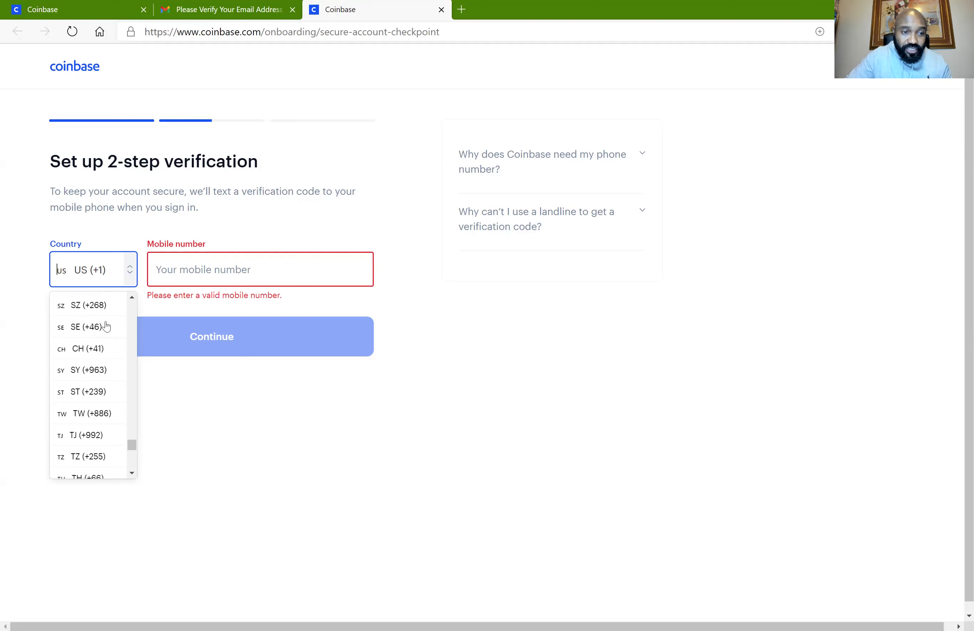
scroll(106, 326, "up", 4)
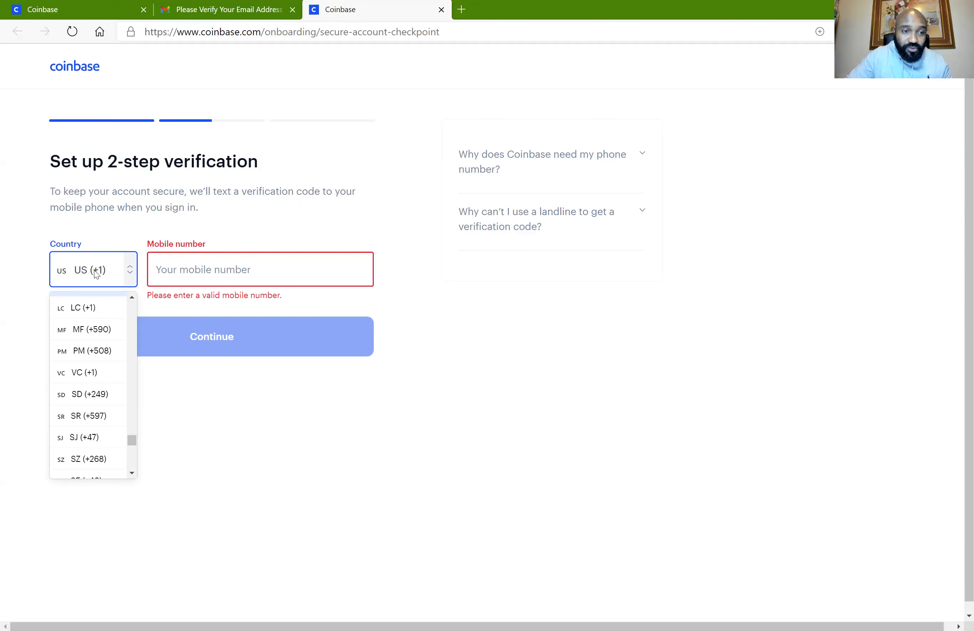
left_click(171, 273)
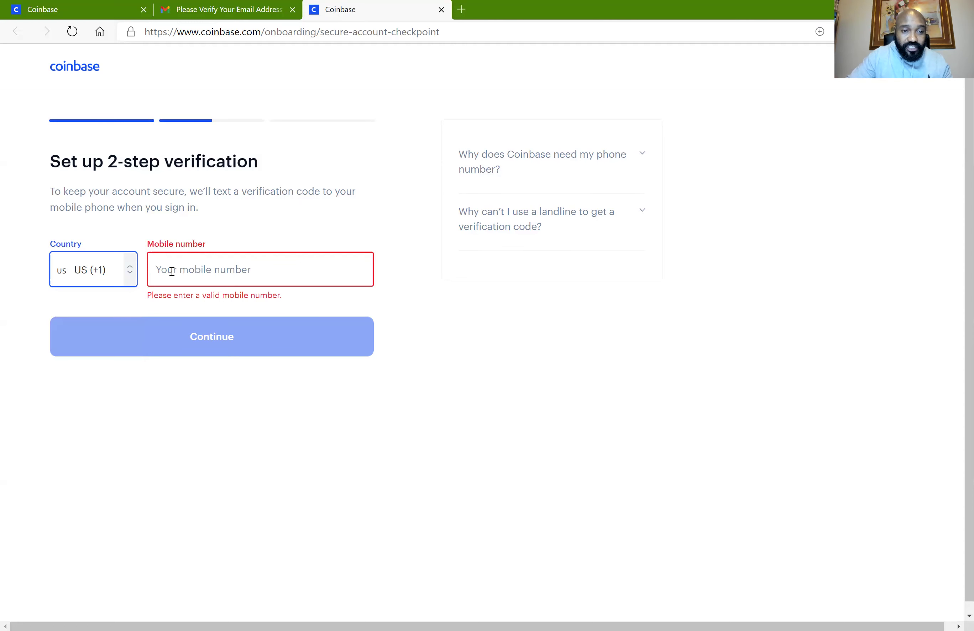
Paste the saved mobile number into the Mobile number field.
left_click(172, 272)
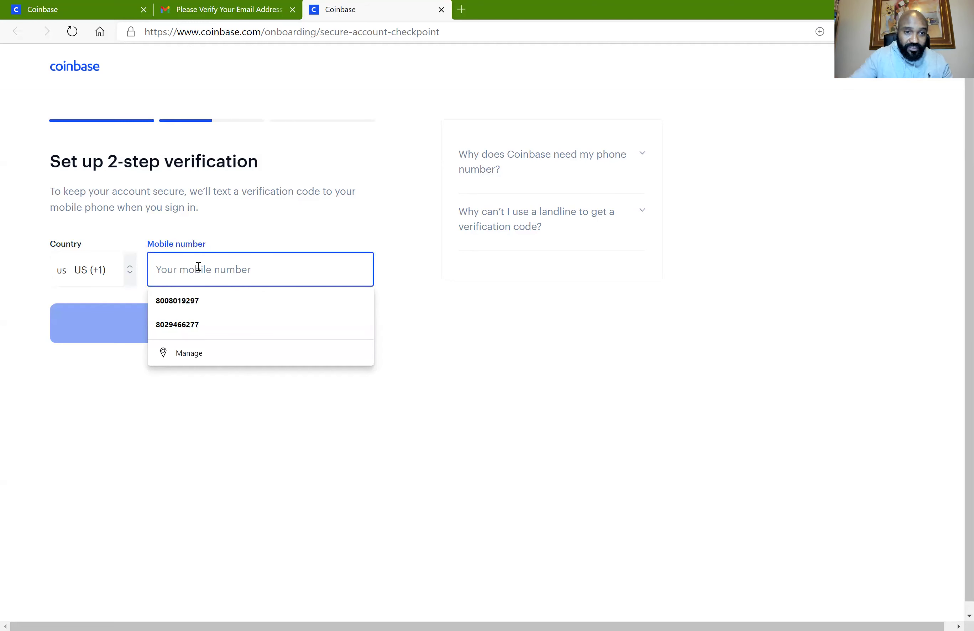
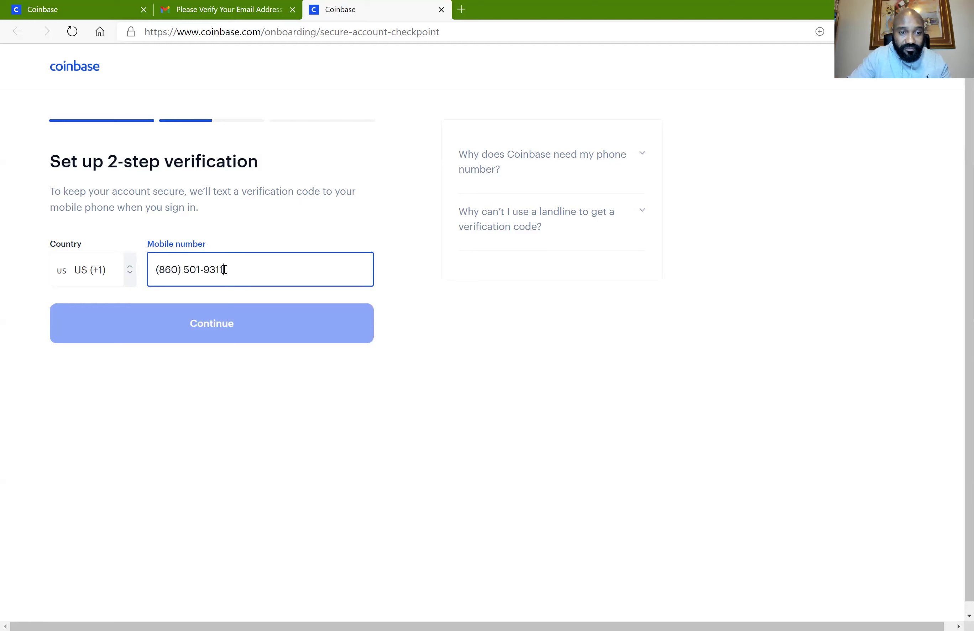
key("Tab")
Request a text code and submit the 7-digit code received on the phone.
left_click(239, 331)
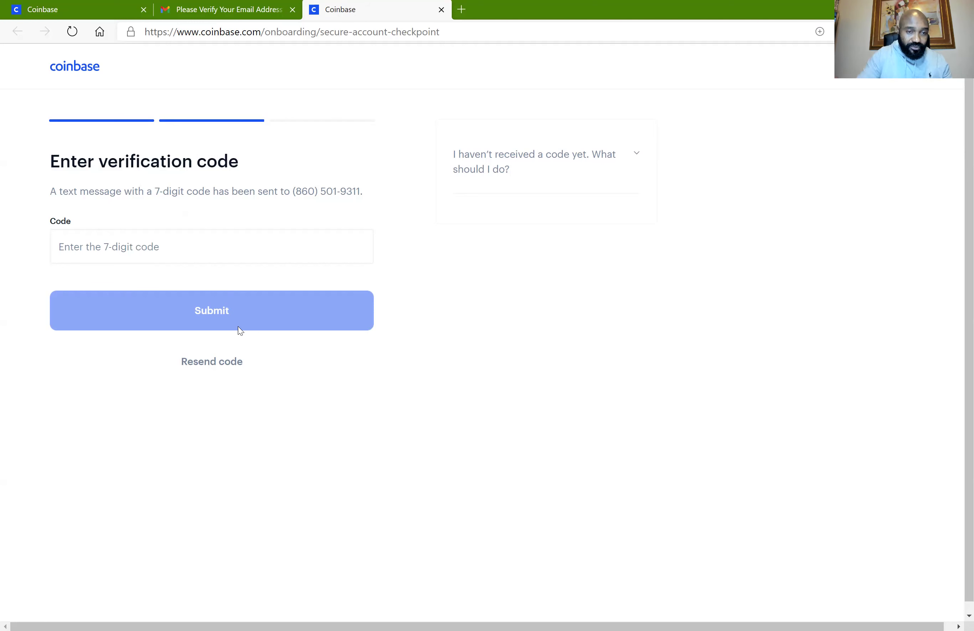
left_click(226, 249)
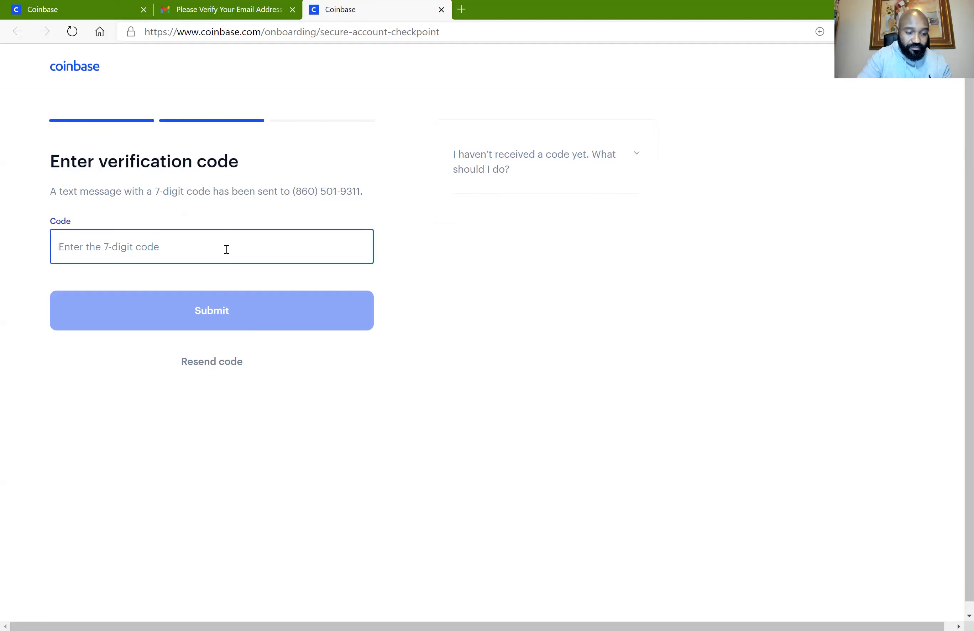
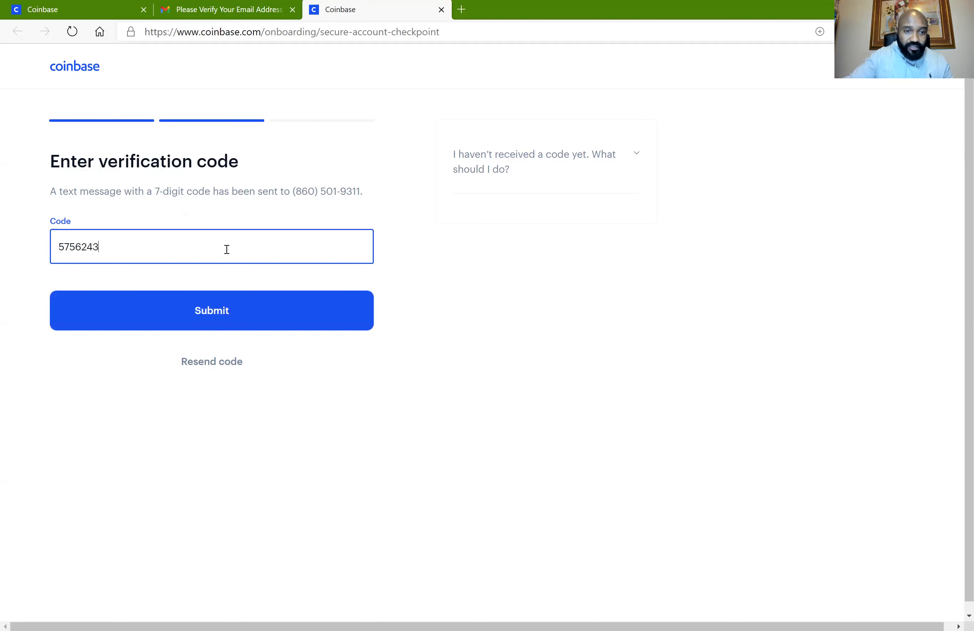
left_click(242, 321)
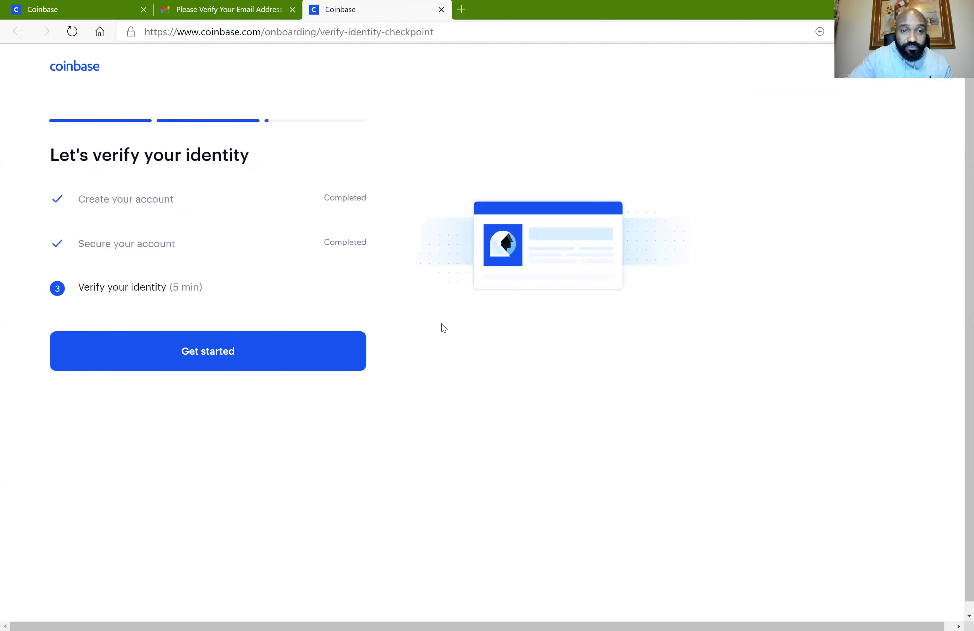
Review the identity checklist requiring legal name, address, birthdate and SSN.
left_click(325, 302)
left_click(304, 348)
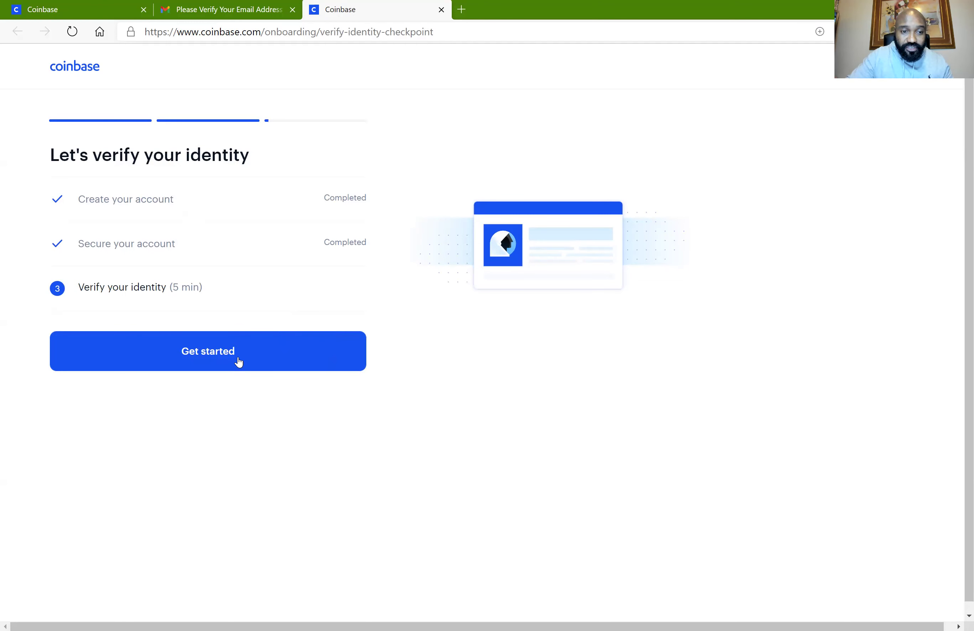
left_click(98, 205)
left_click(363, 202)
left_click(101, 249)
left_click(350, 248)
left_click(77, 298)
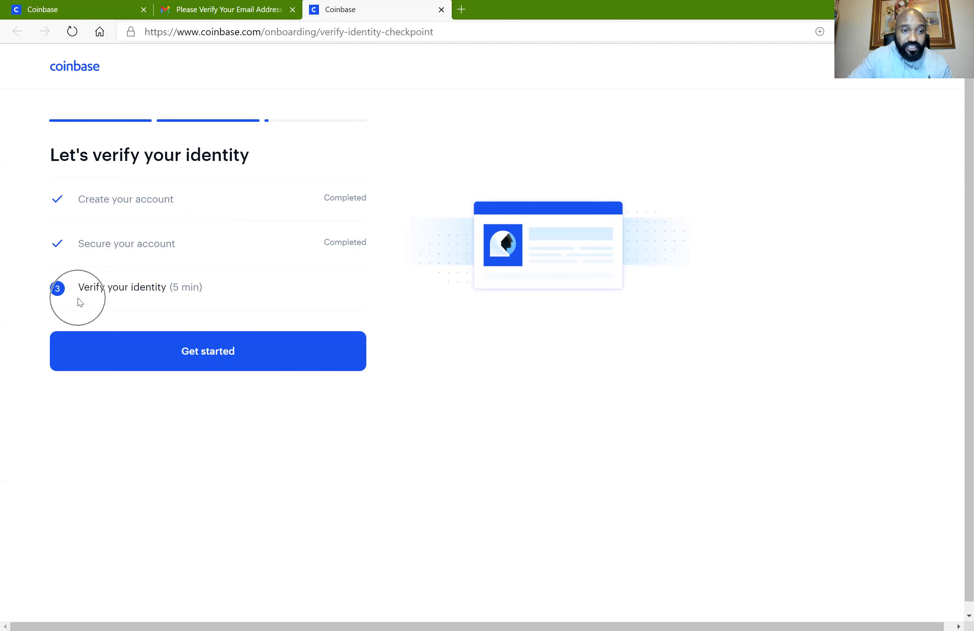
left_click(97, 292)
left_click(96, 290)
Start identity verification to open the Enter your personal info form.
left_click(233, 364)
left_click(233, 364)
left_click(233, 364)
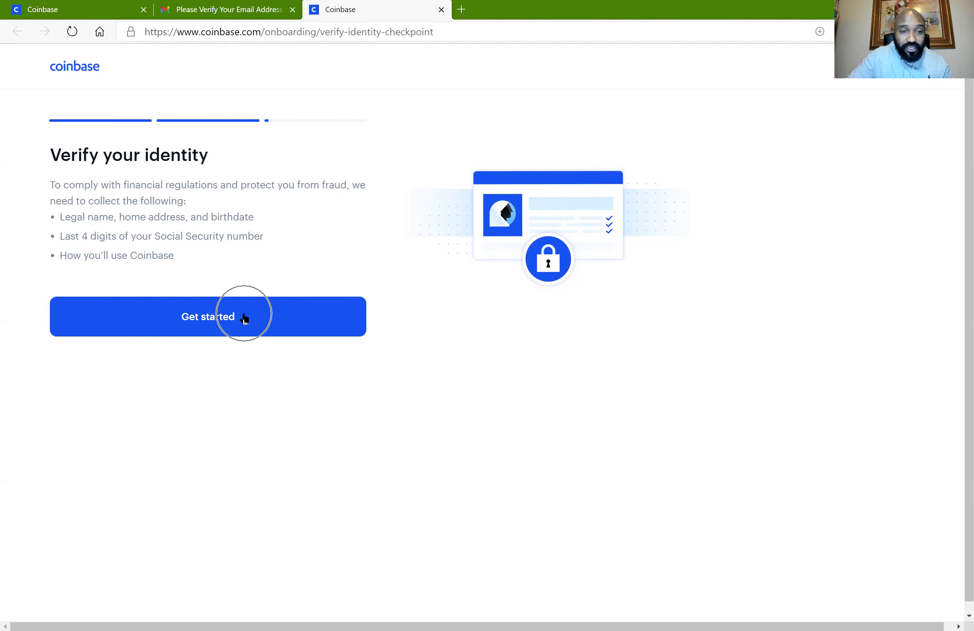
left_click(245, 319)
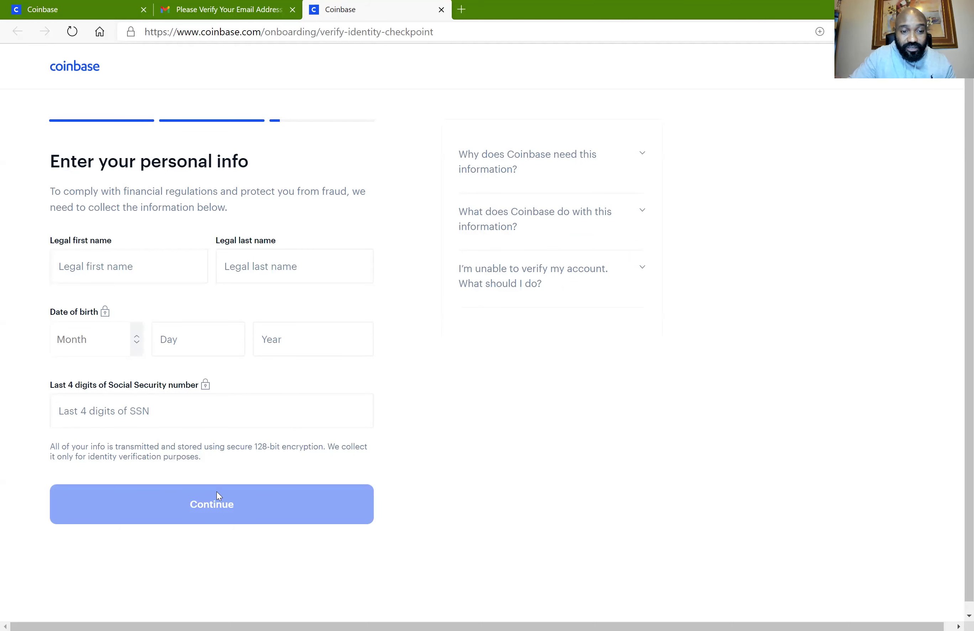
Enter the name, date of birth and SSN digits, and continue past the address page.
left_click(221, 507)
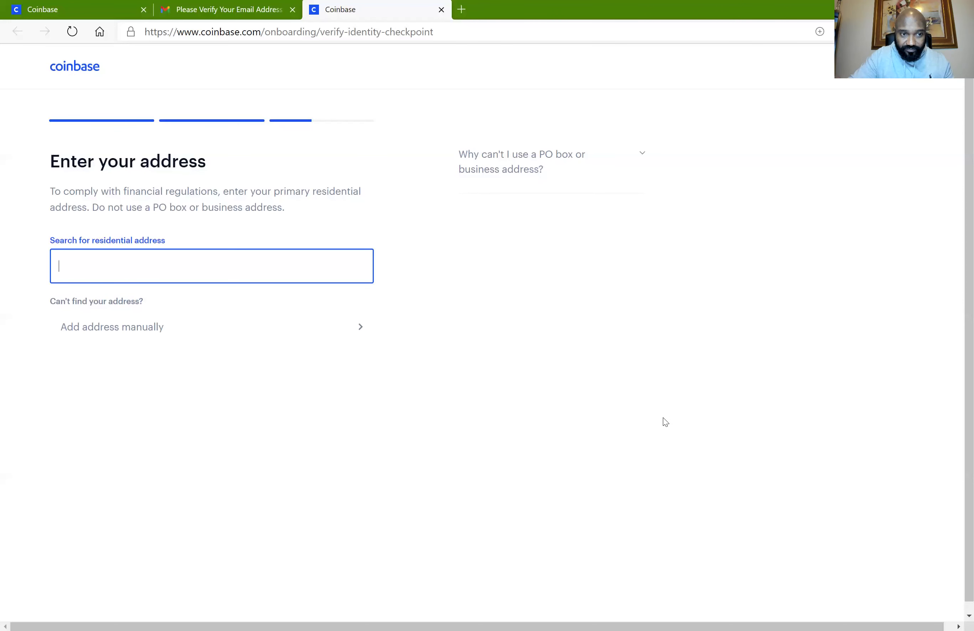
left_click(292, 119)
left_click(55, 167)
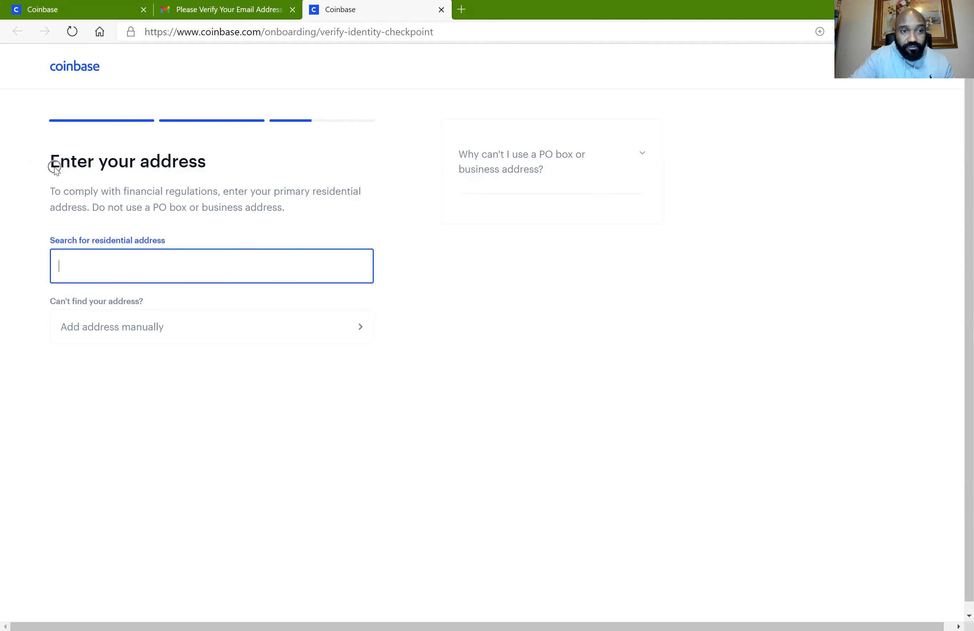
left_click(148, 168)
left_click(148, 169)
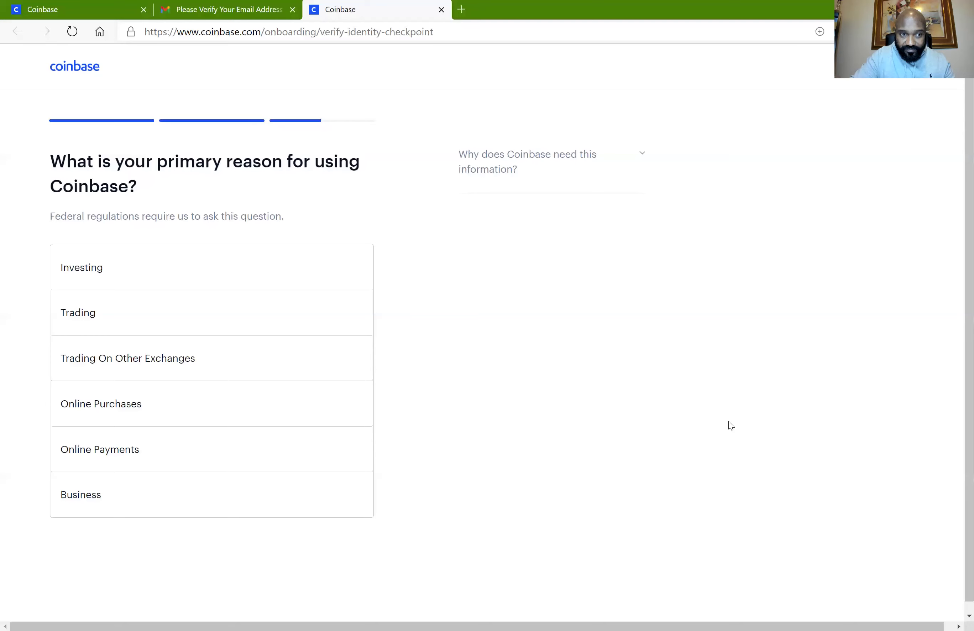
Choose Investing as the primary reason for using Coinbase.
left_click(119, 244)
left_click(120, 264)
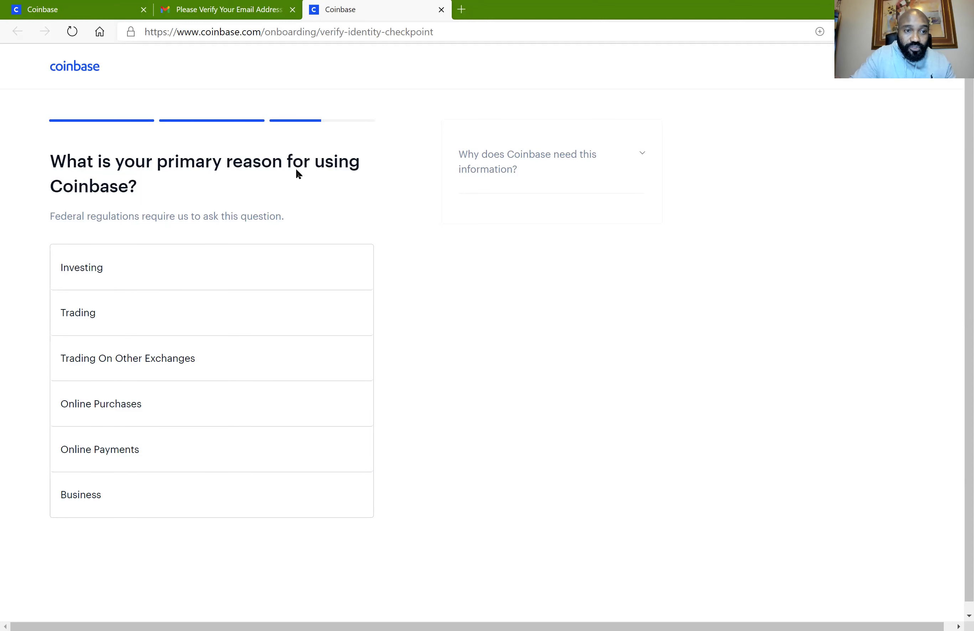
left_click(79, 260)
left_click(79, 261)
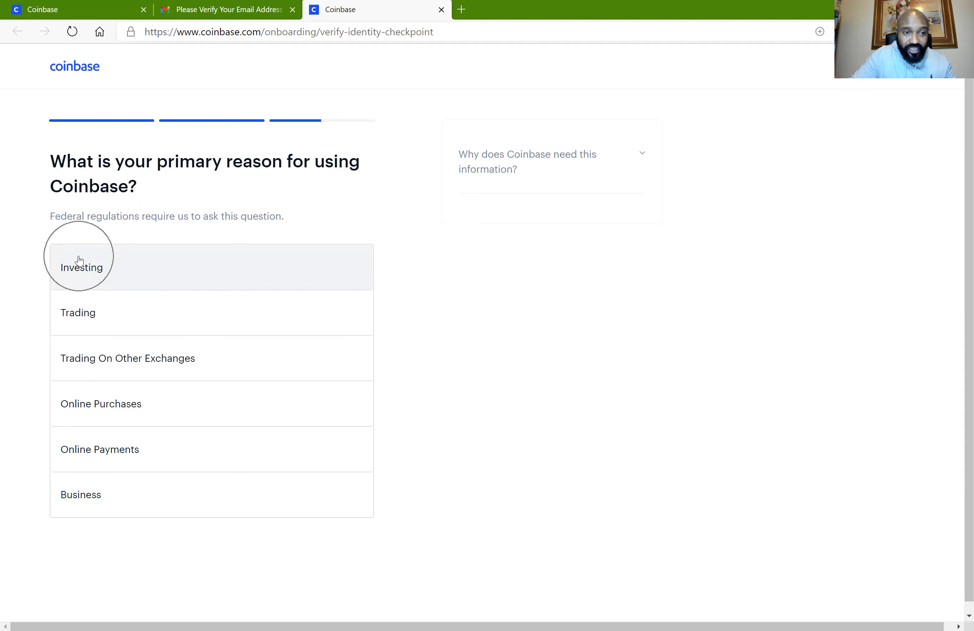
left_click(80, 261)
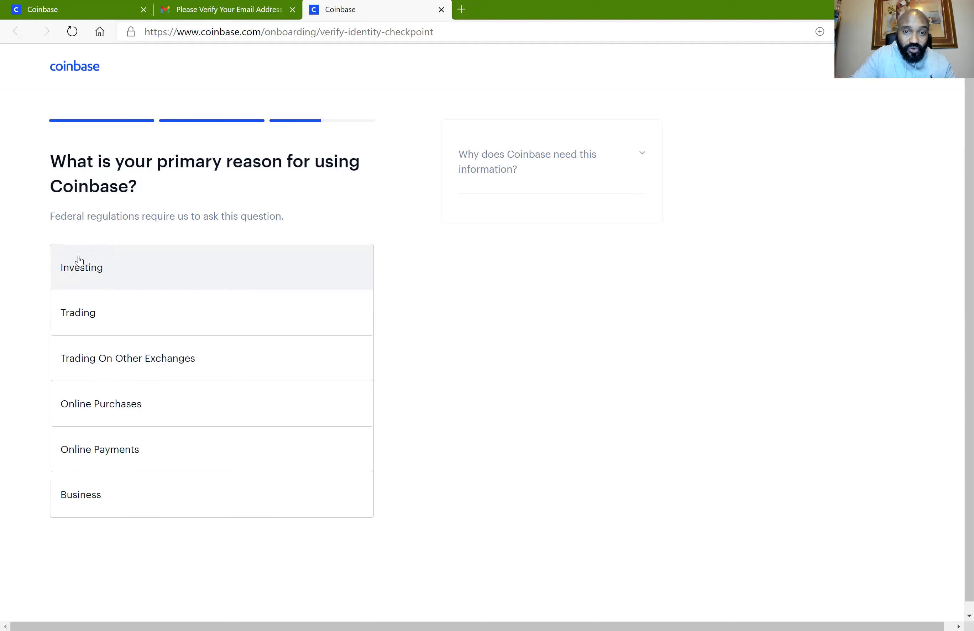
left_click(79, 261)
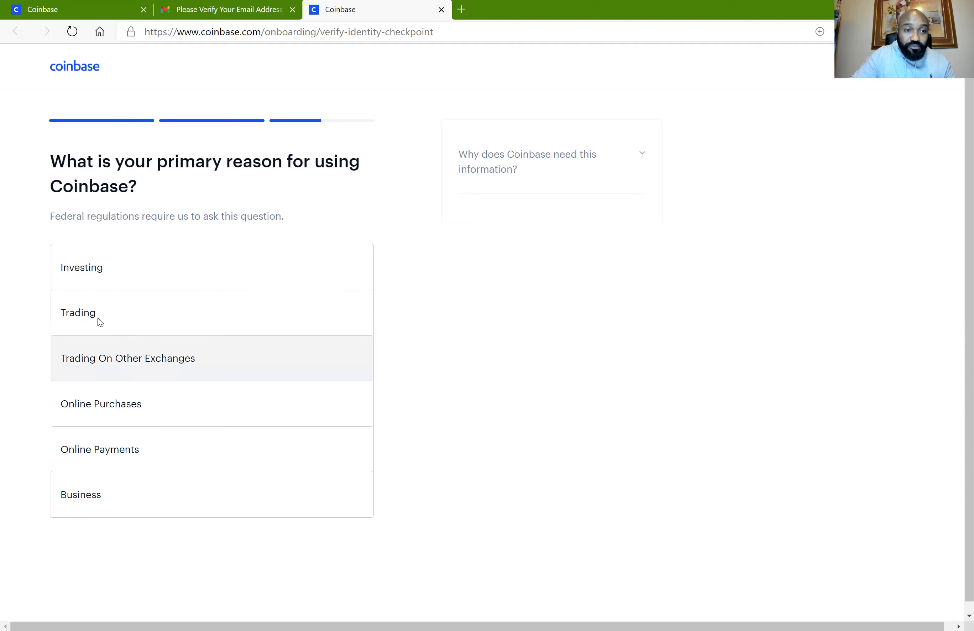
left_click(101, 277)
left_click(101, 277)
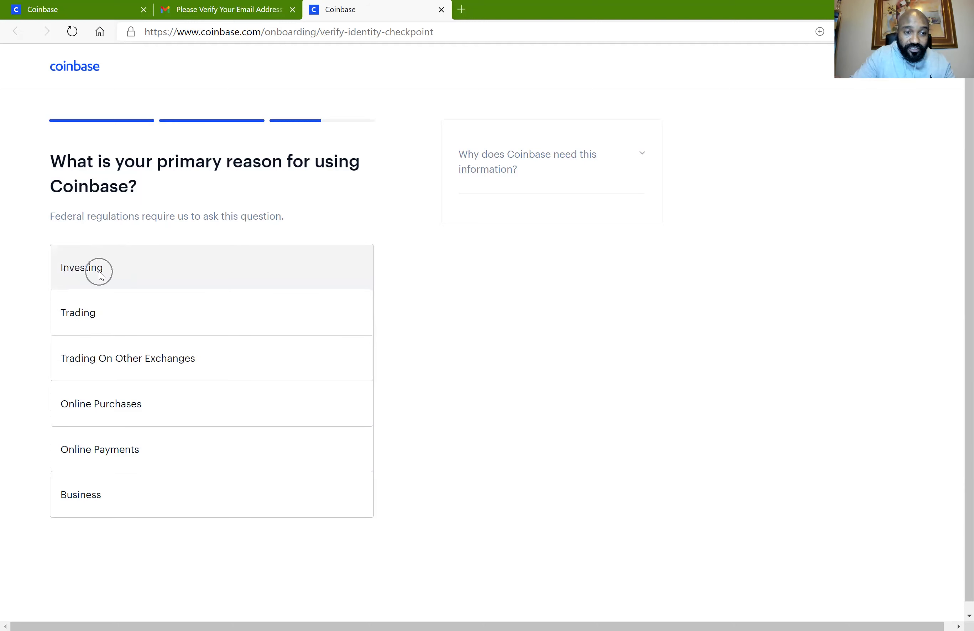
left_click(106, 283)
Pick Occupation as the main source of income.
left_click(106, 283)
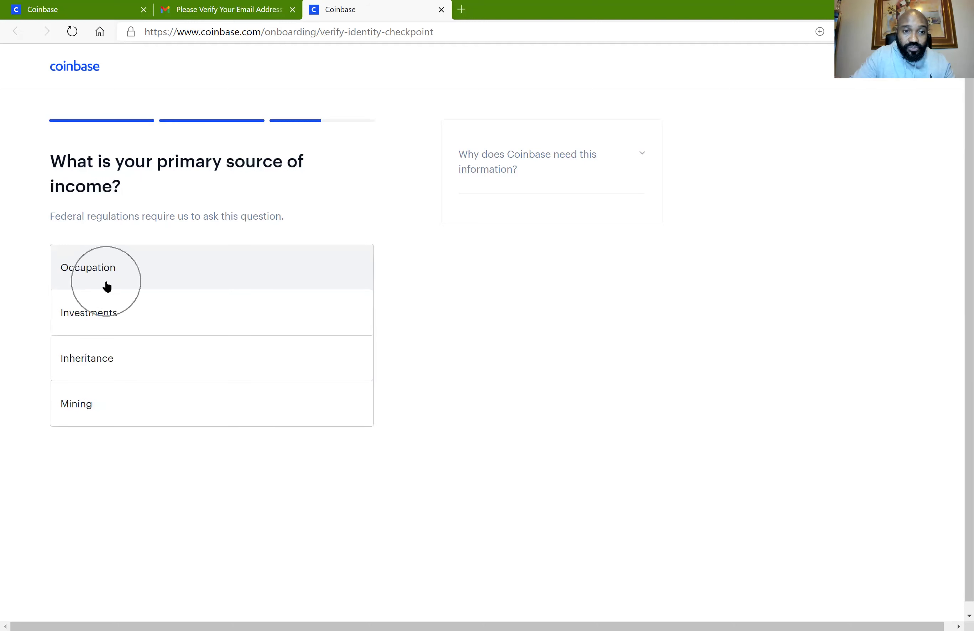
left_click(106, 283)
left_click(106, 283)
left_click(106, 283)
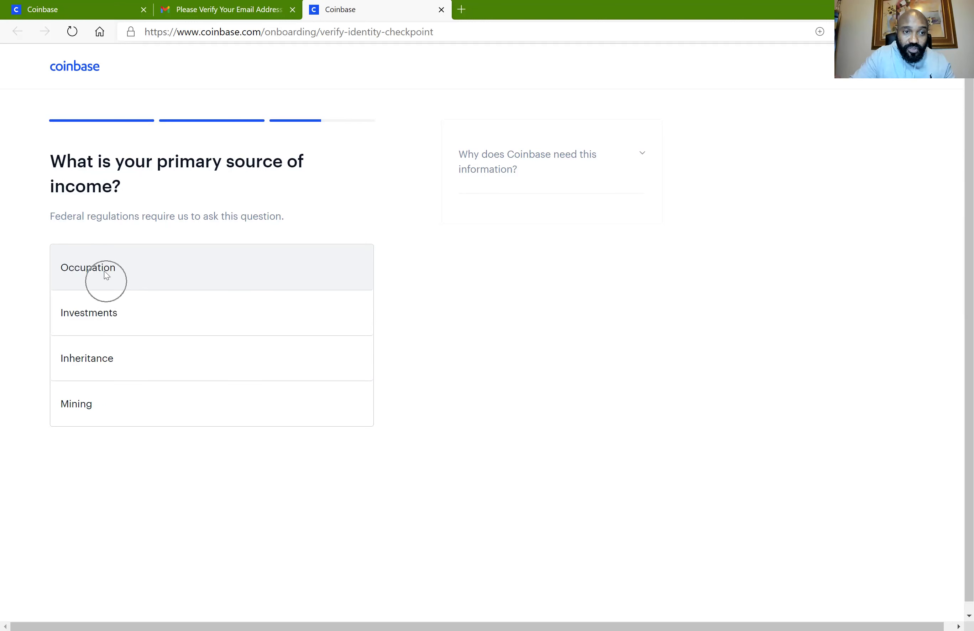
left_click(117, 268)
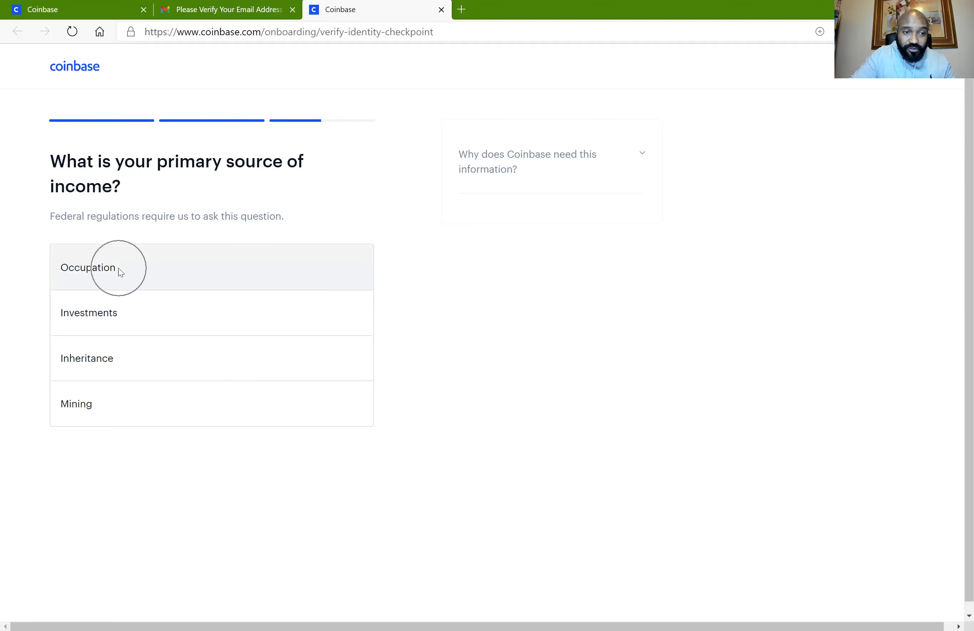
left_click(101, 272)
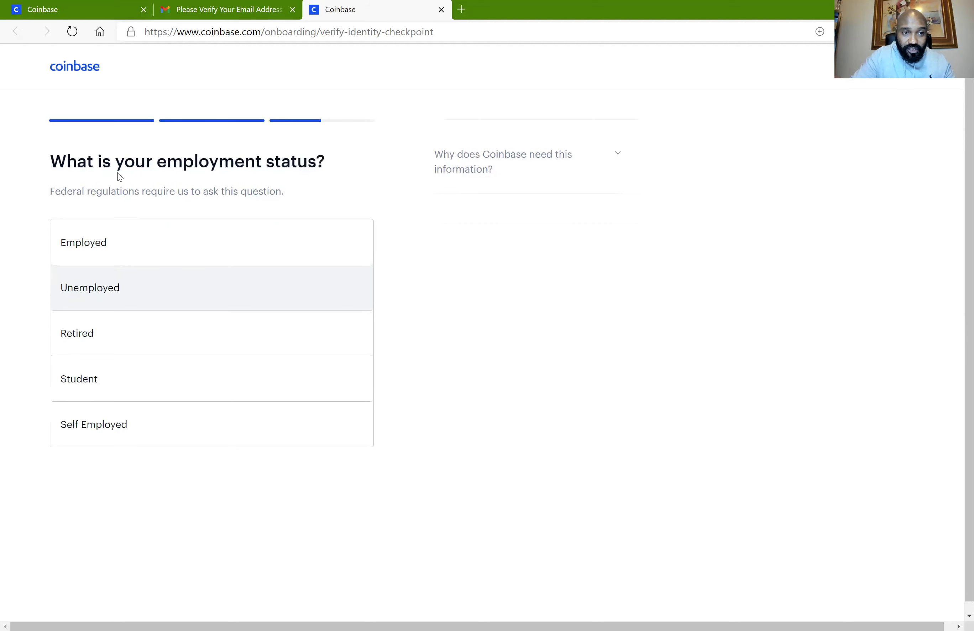
left_click(97, 176)
Select Employed as the employment status to finish the questionnaire.
left_click(91, 425)
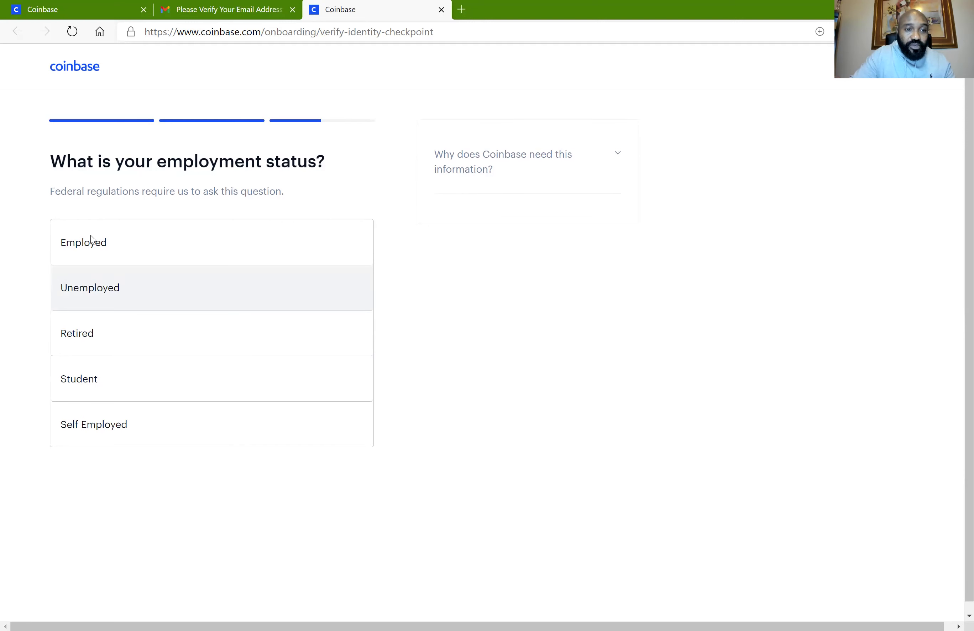
left_click(92, 279)
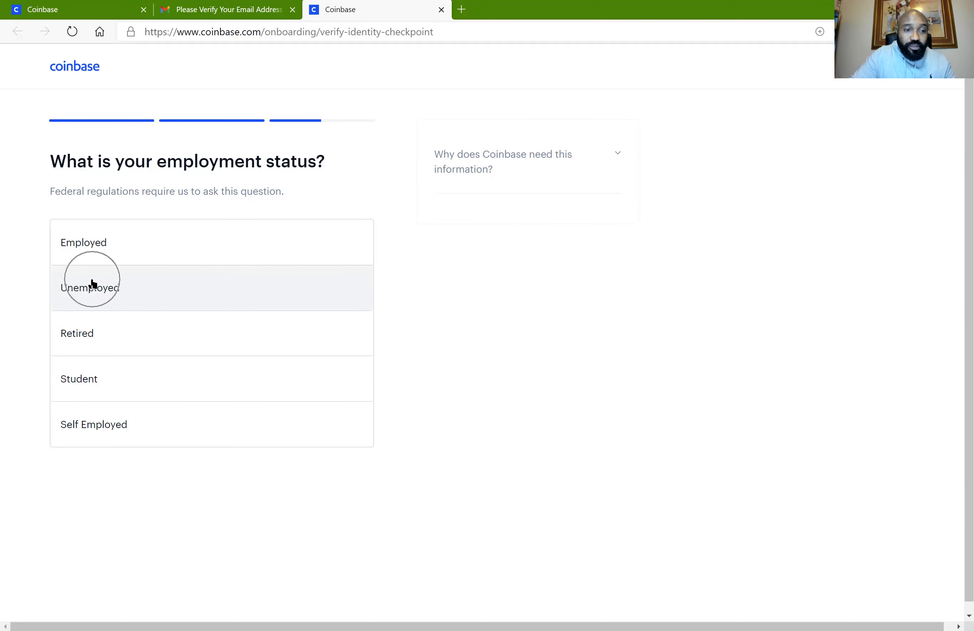
left_click(86, 336)
left_click(107, 249)
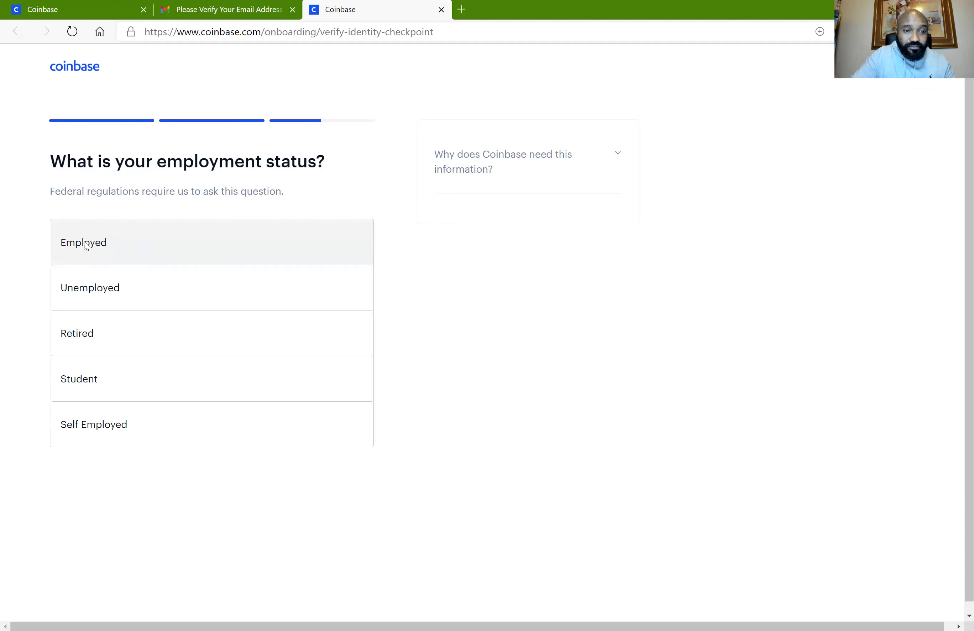
left_click(137, 246)
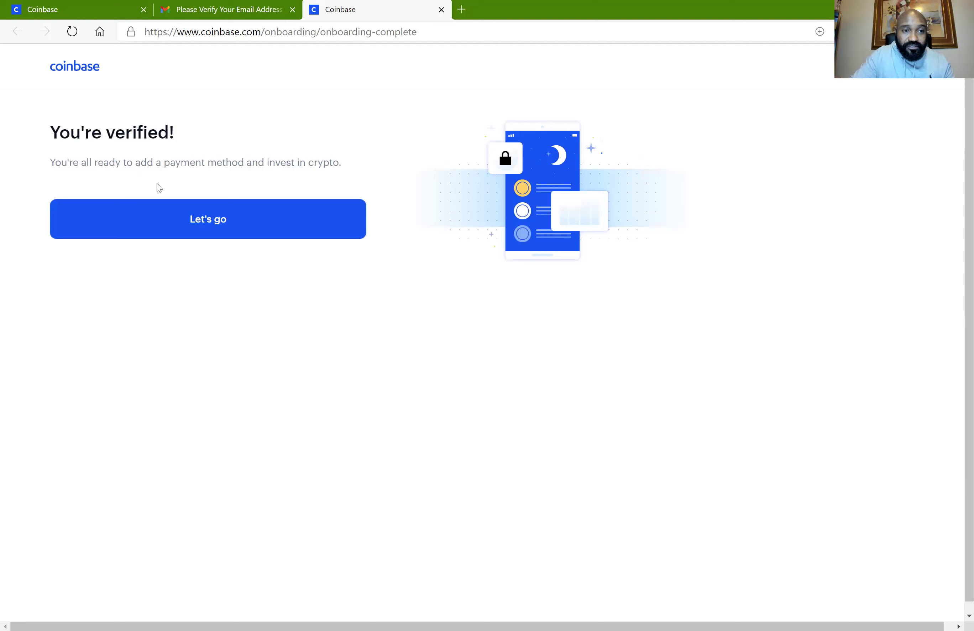
Continue from the You're verified! page toward adding a payment method.
left_click(64, 165)
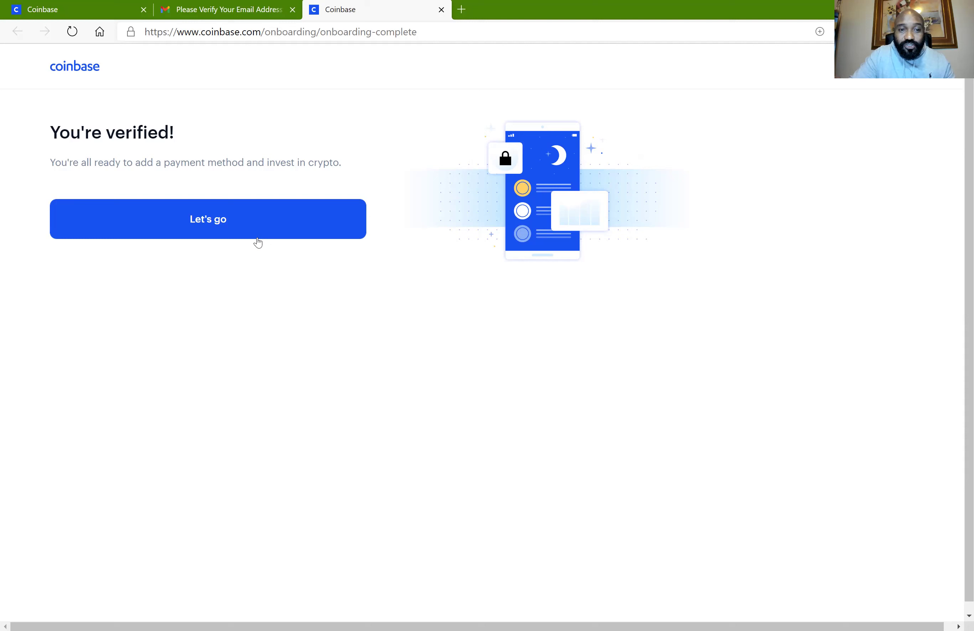
left_click(274, 237)
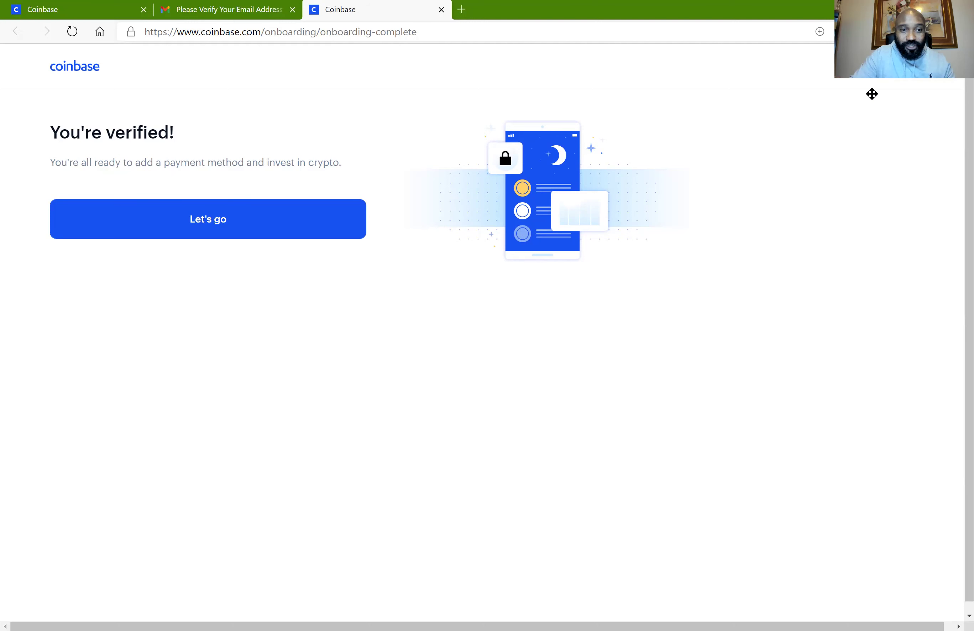
left_click(211, 229)
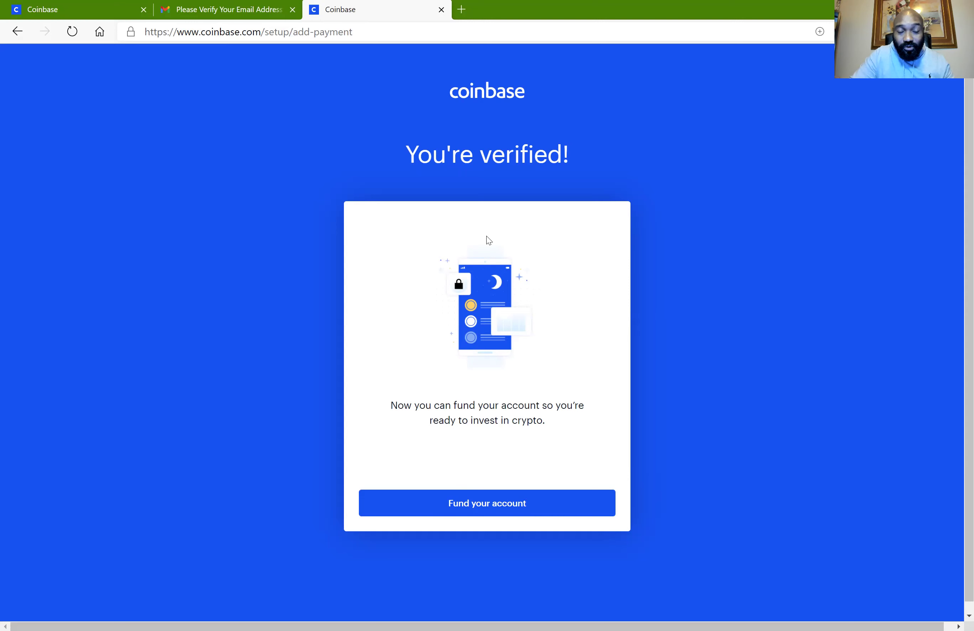
Fund the account by choosing a Plaid bank account link and agreeing to continue.
left_click(487, 503)
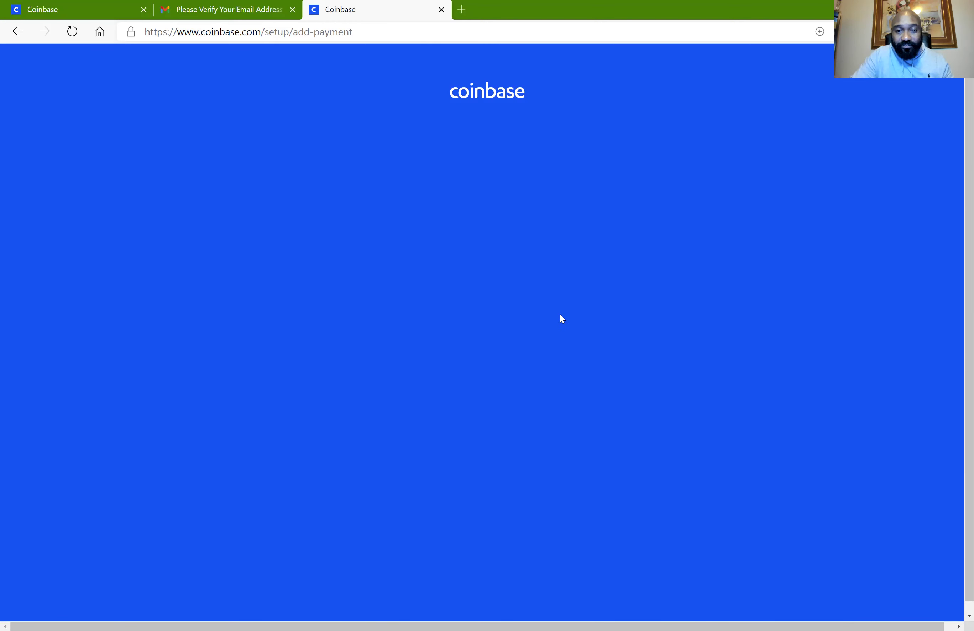
scroll(500, 321, "down", 1)
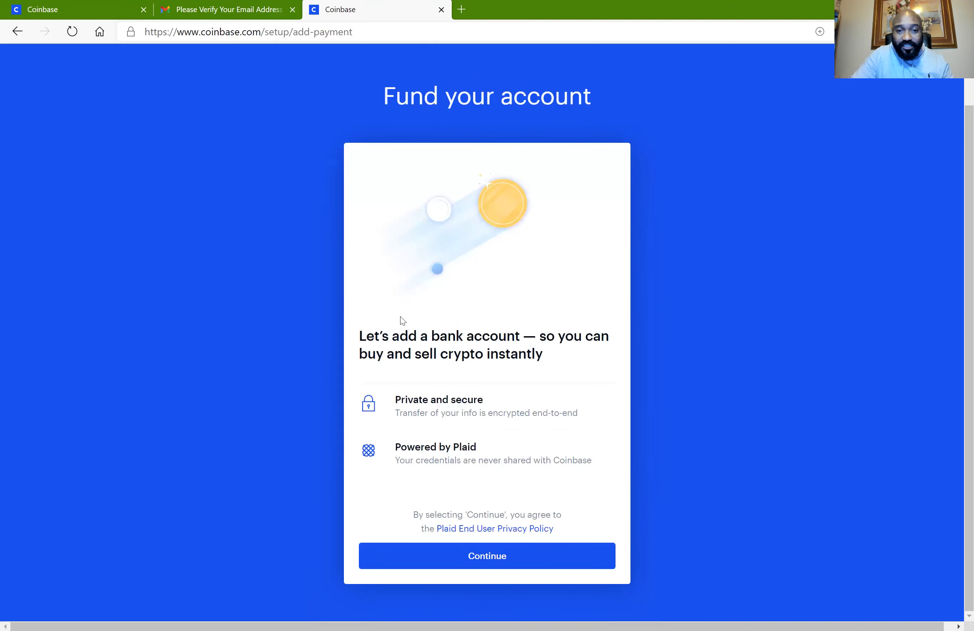
left_click(430, 338)
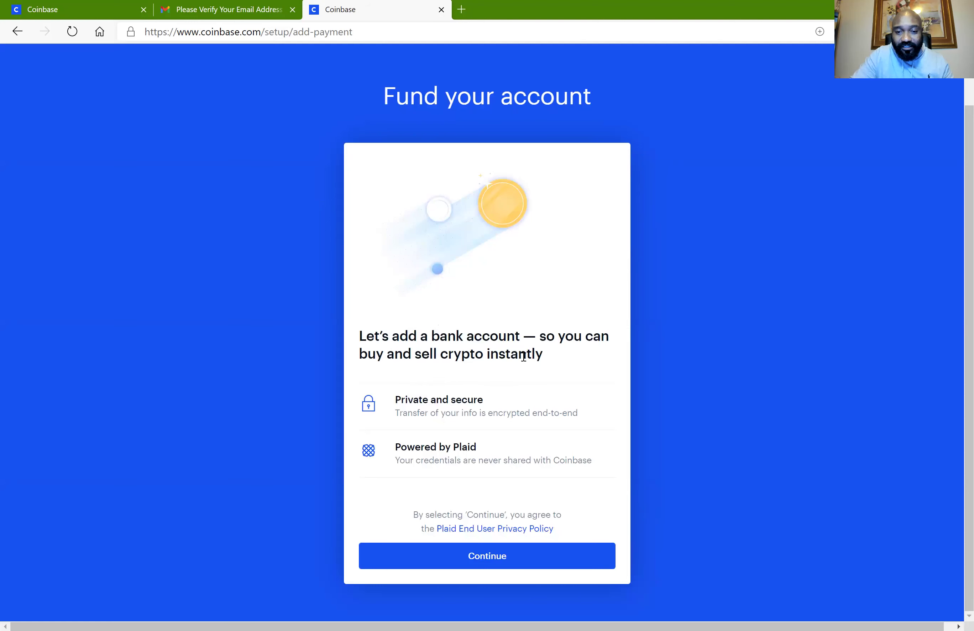
left_click(478, 403)
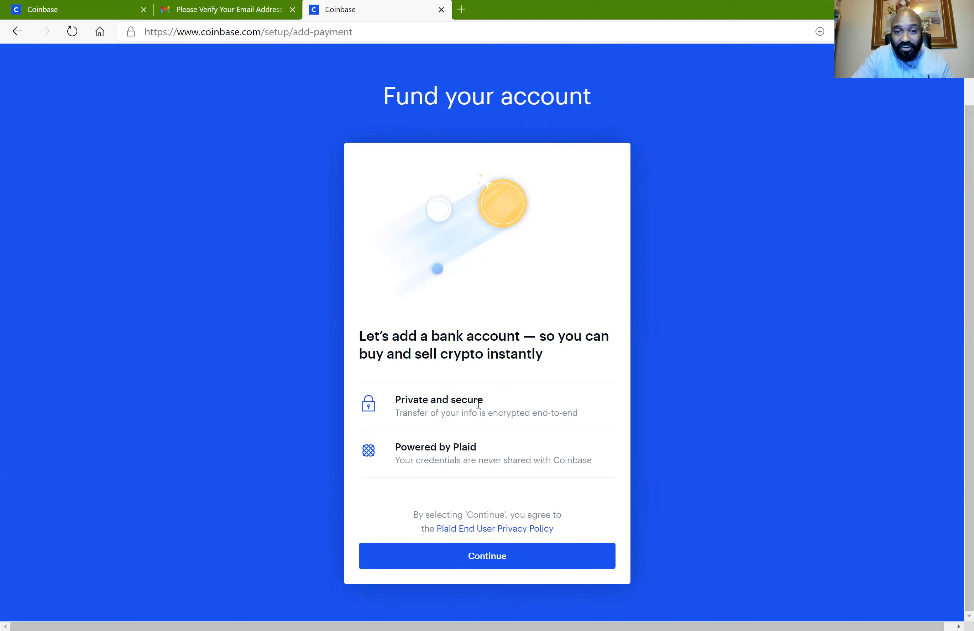
left_click(487, 560)
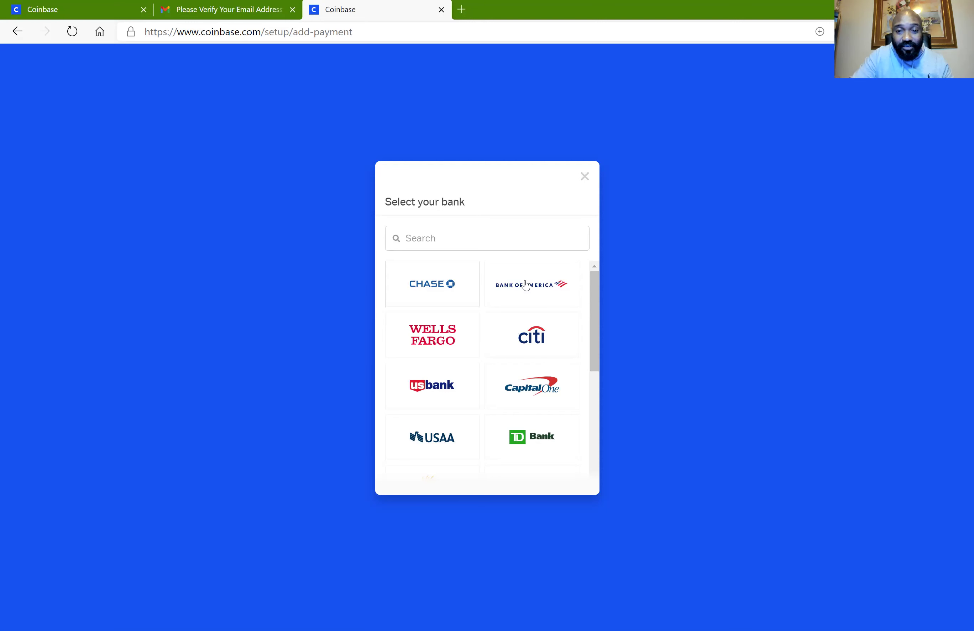
Pick Wells Fargo from the Select your bank list.
left_click_drag(592, 280, 588, 410)
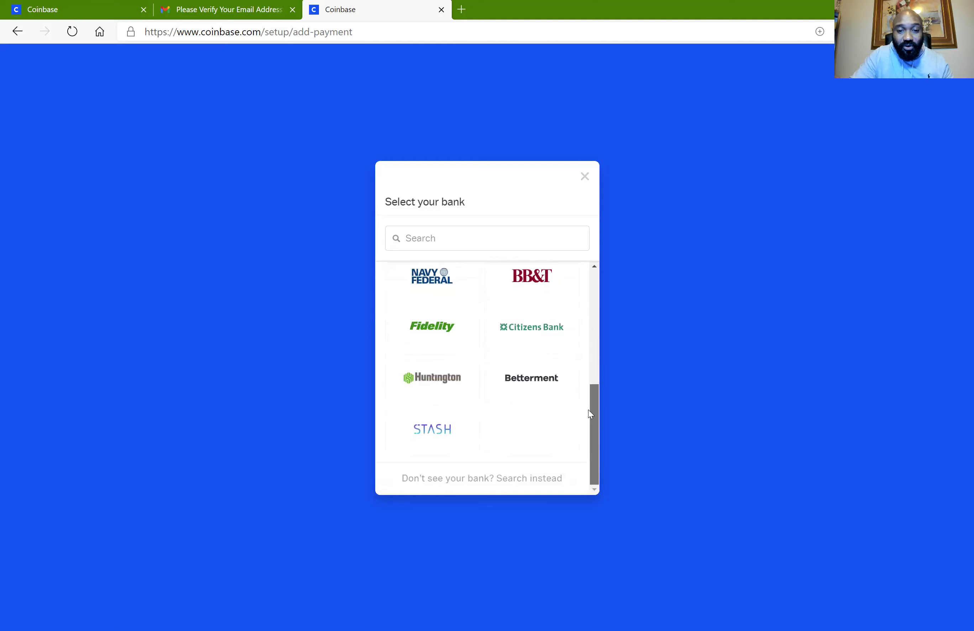
scroll(596, 266, "up", 2)
scroll(597, 266, "up", 3)
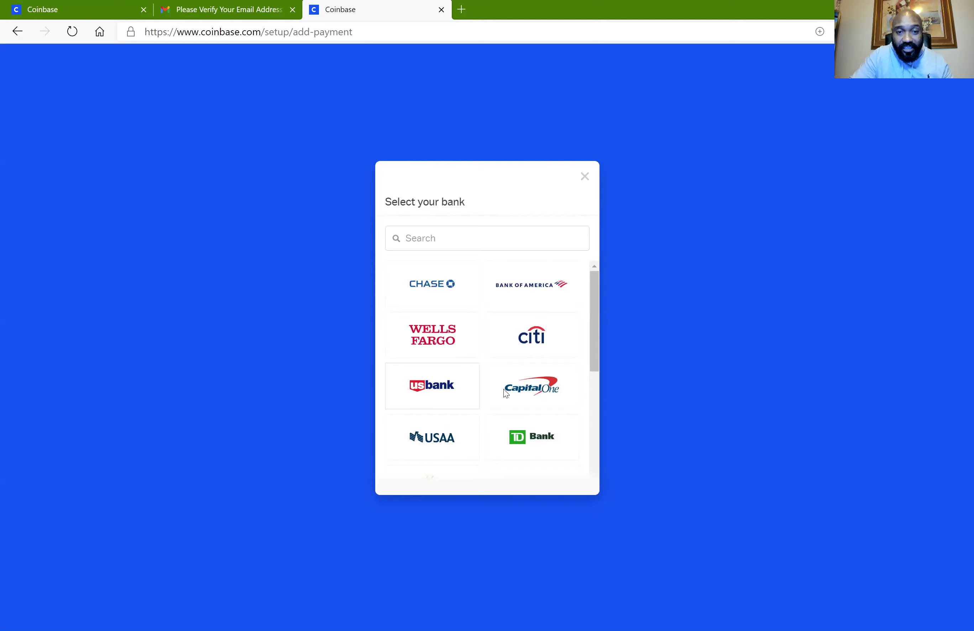
left_click(461, 239)
left_click(434, 335)
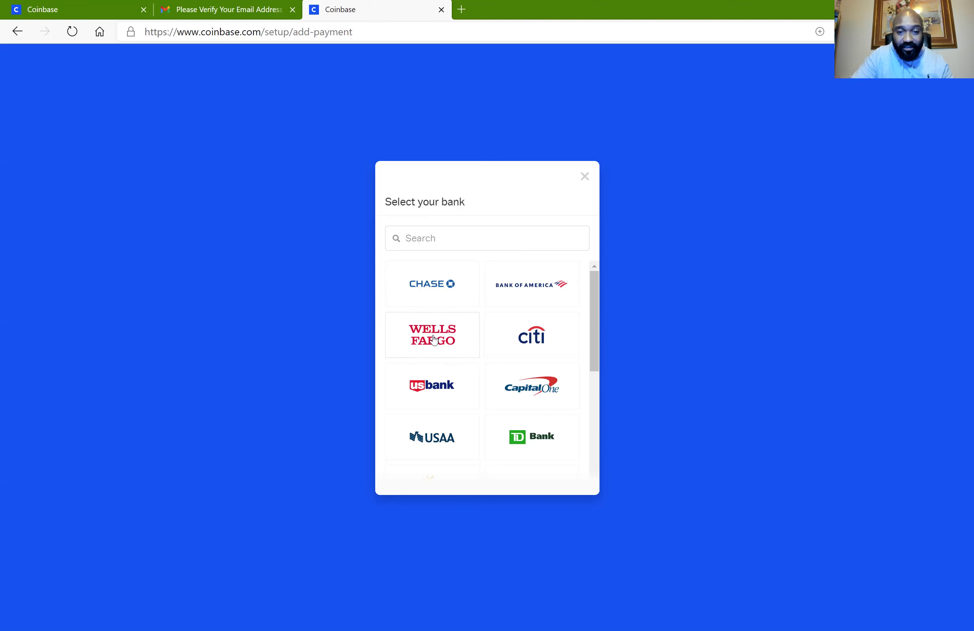
left_click(433, 336)
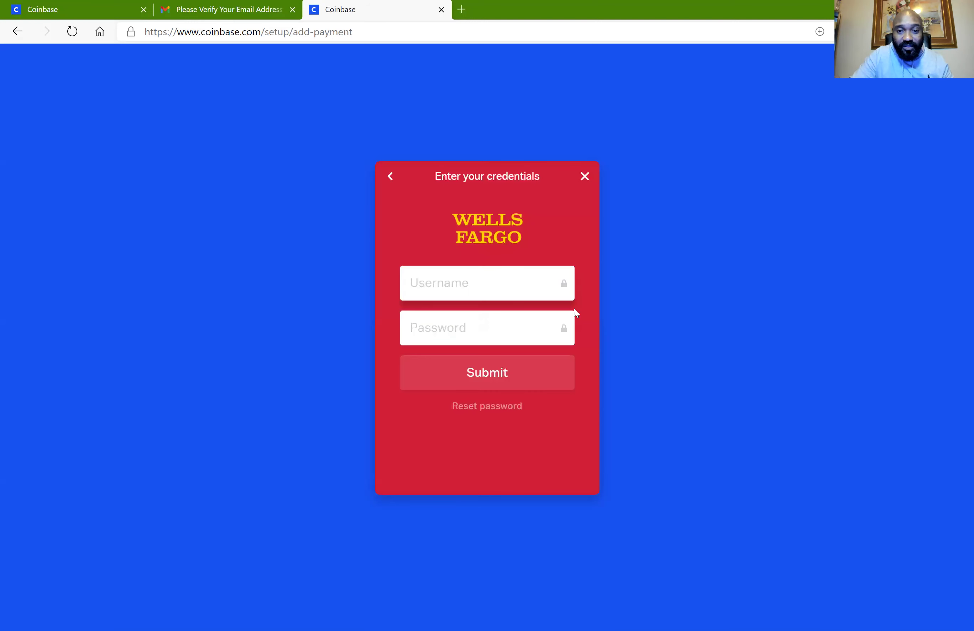
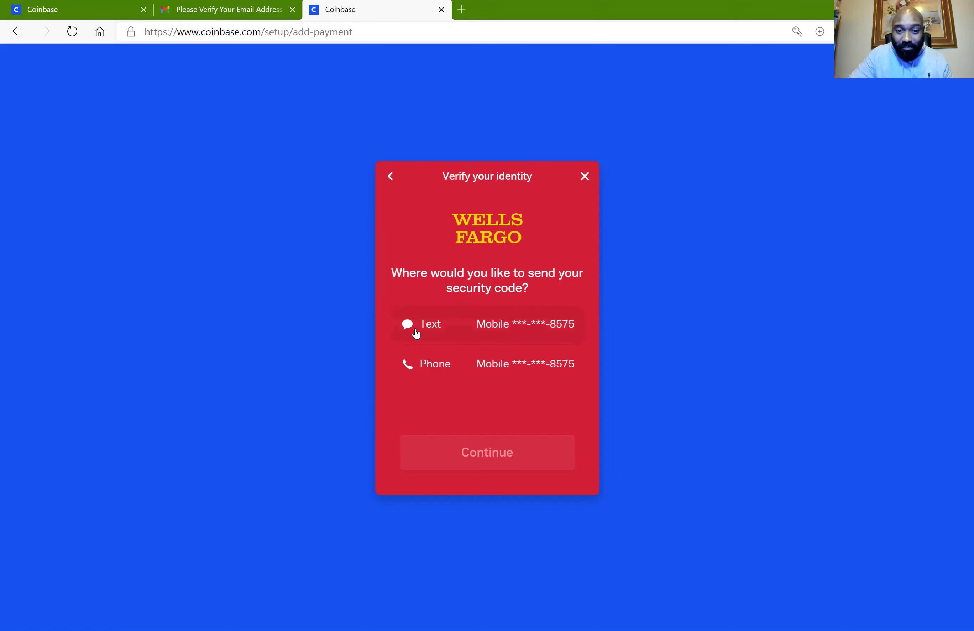
Choose text message as the Wells Fargo security code delivery method and request the code.
left_click(500, 328)
left_click(501, 328)
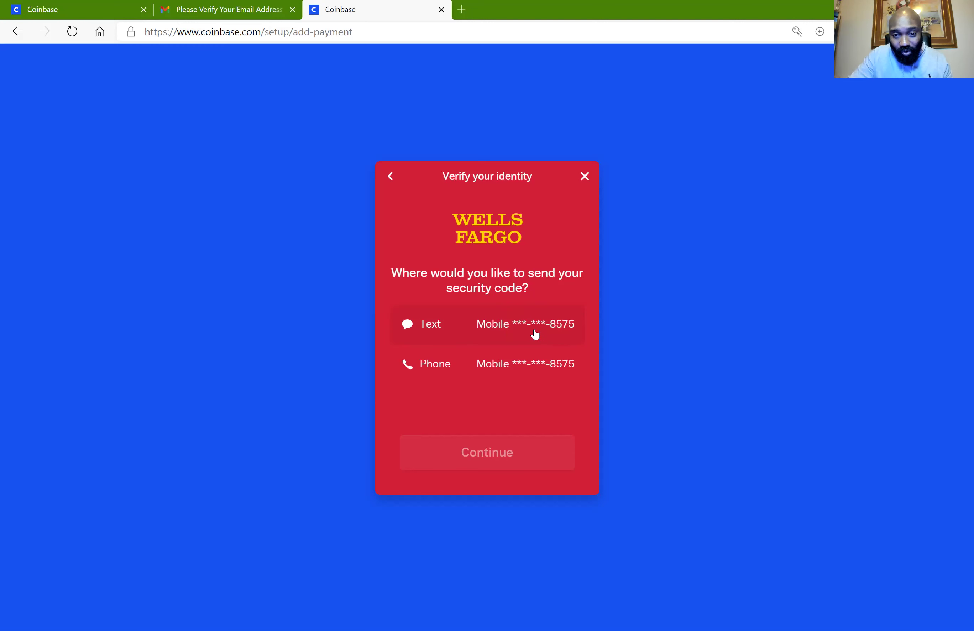
left_click(535, 334)
left_click(536, 334)
left_click(535, 334)
left_click(535, 335)
left_click(535, 335)
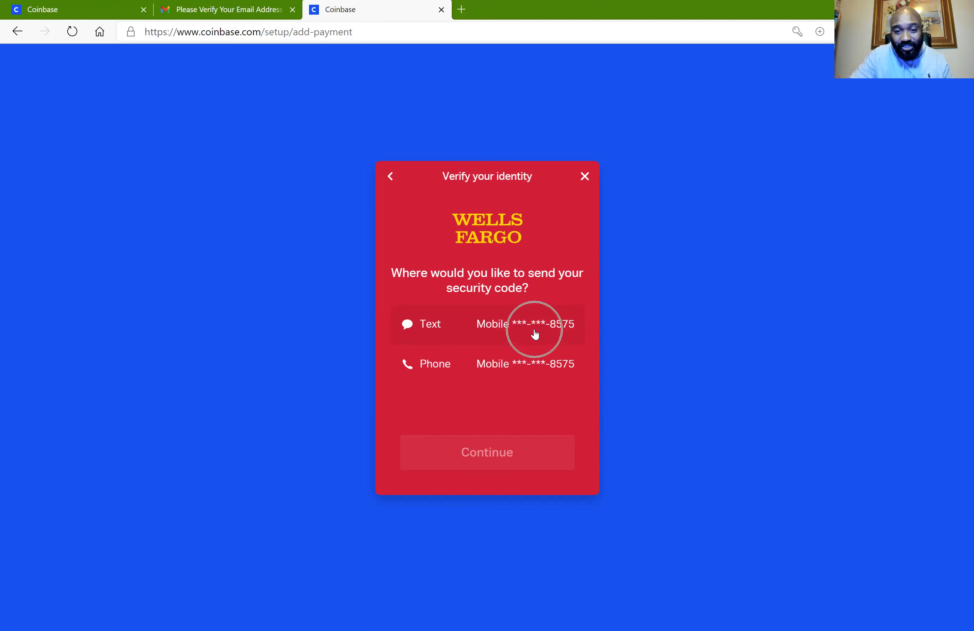
left_click(535, 335)
left_click(535, 335)
left_click(535, 334)
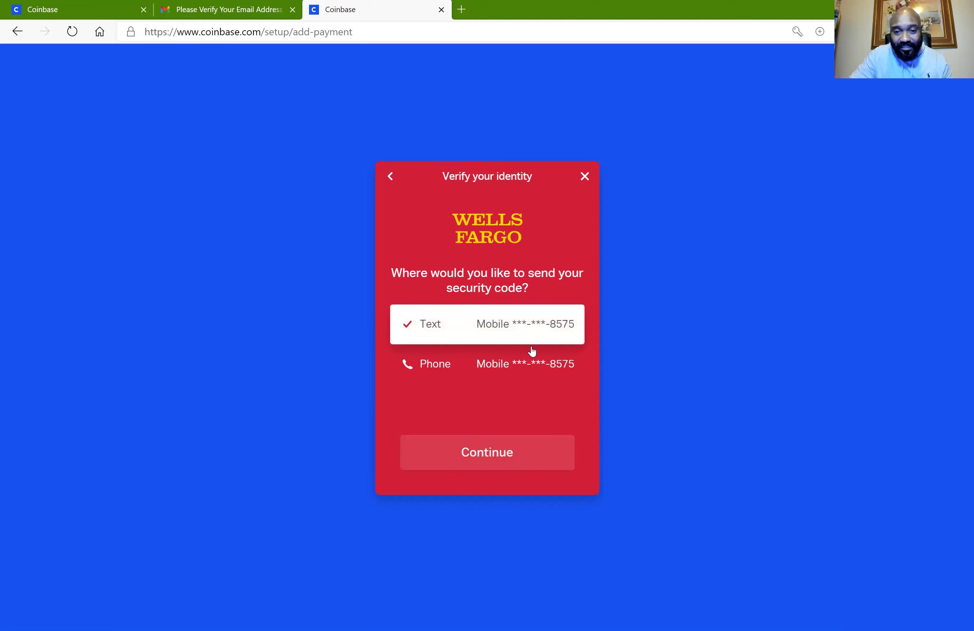
left_click(509, 462)
left_click(509, 462)
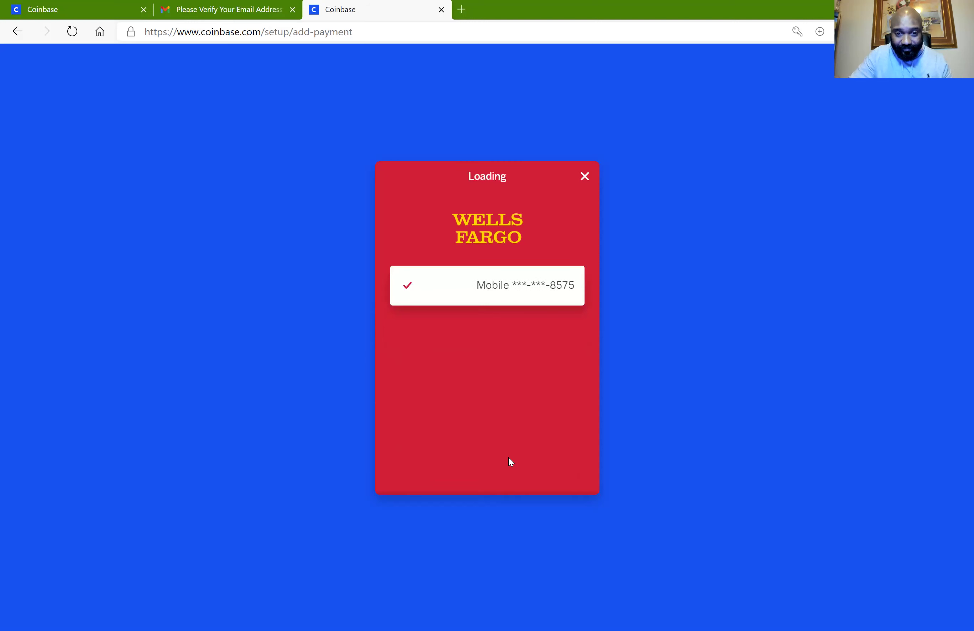
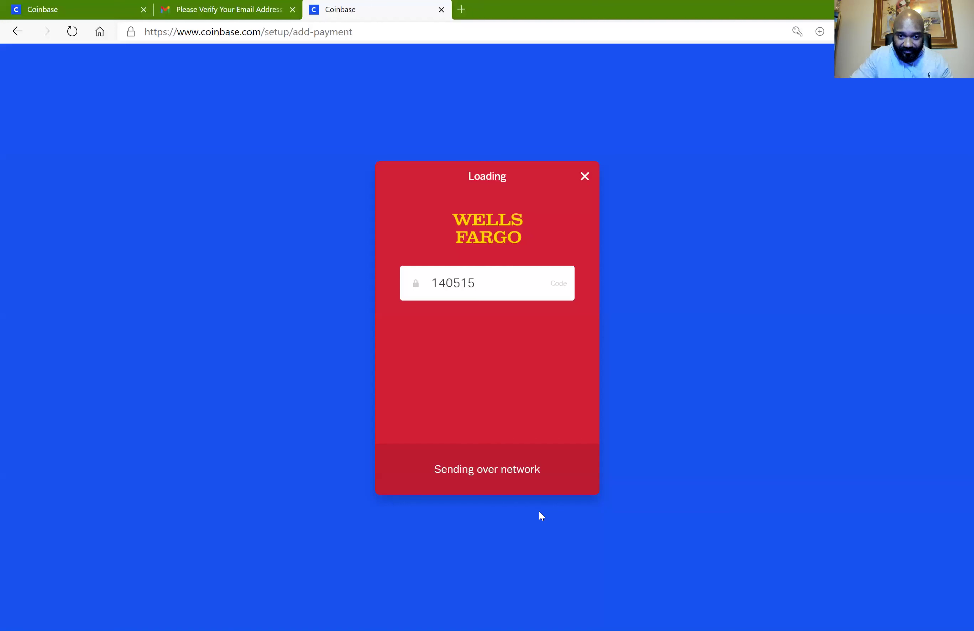
Finish the Wells Fargo verification code step so the payment method shows as completed.
left_click(478, 479)
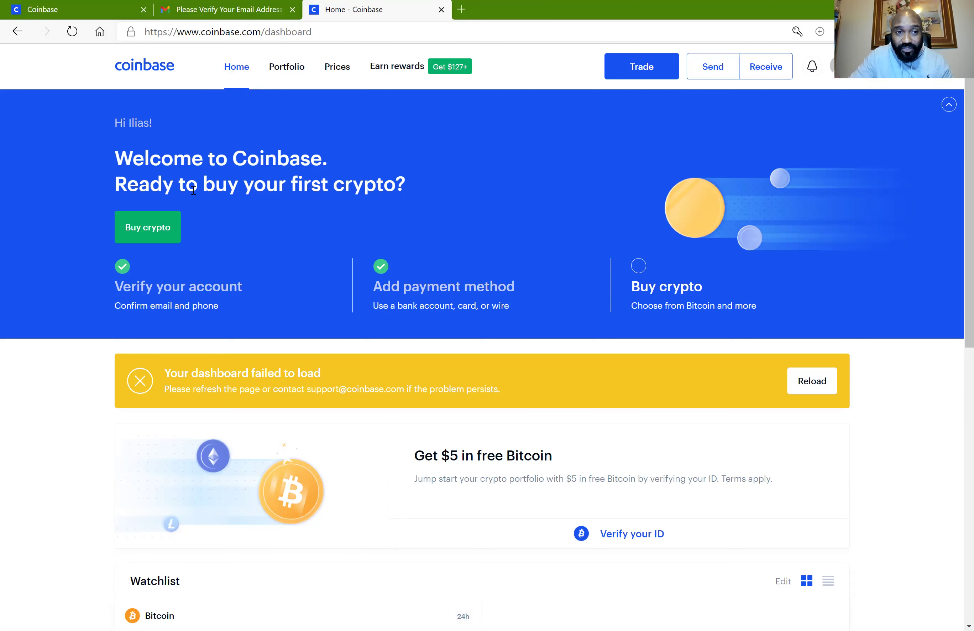
left_click(139, 154)
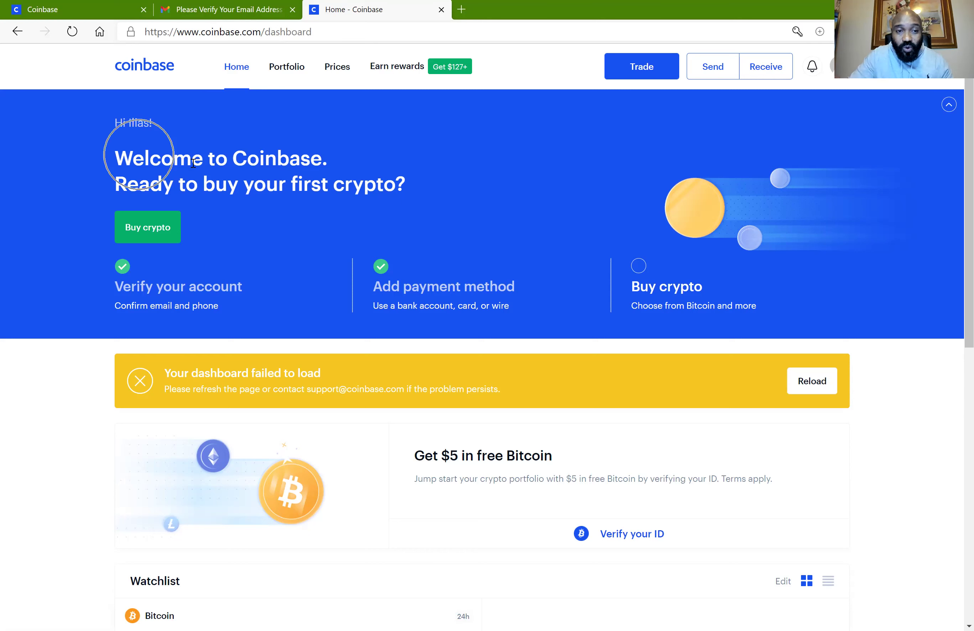
left_click(289, 161)
left_click(136, 190)
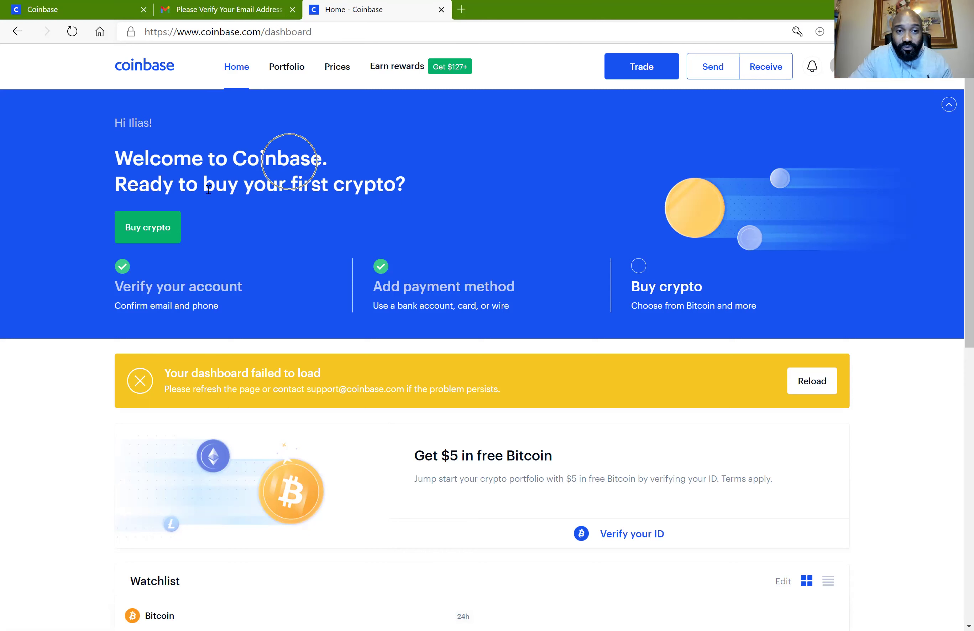
left_click(360, 192)
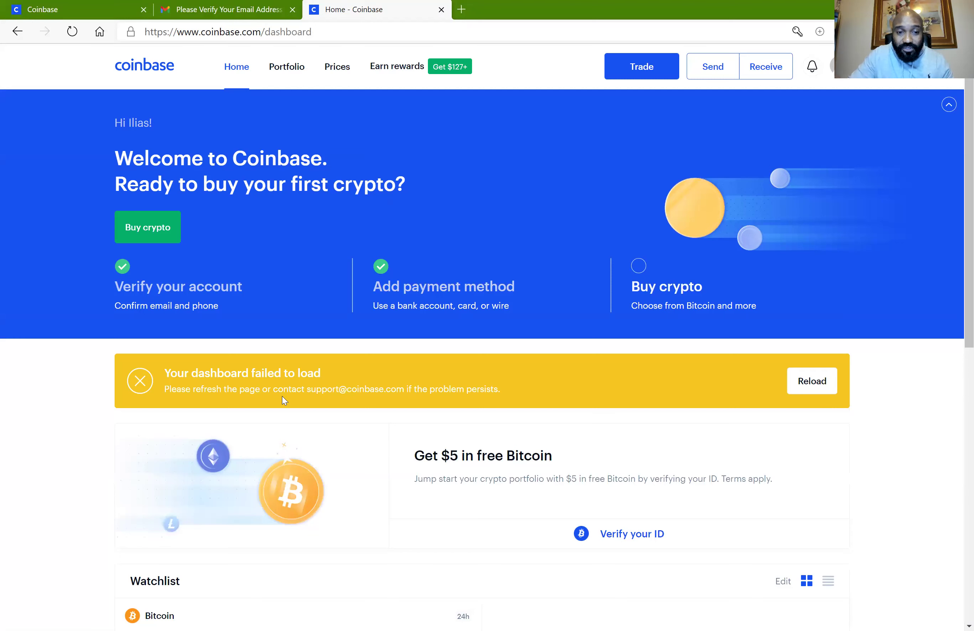
scroll(457, 403, "down", 3)
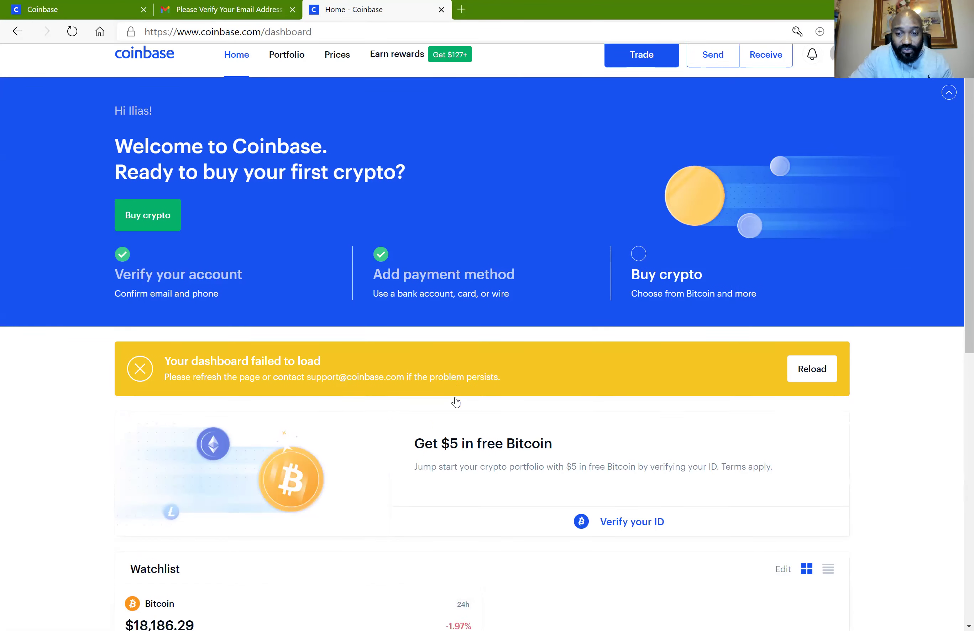
scroll(479, 416, "down", 2)
left_click(633, 358)
left_click(634, 361)
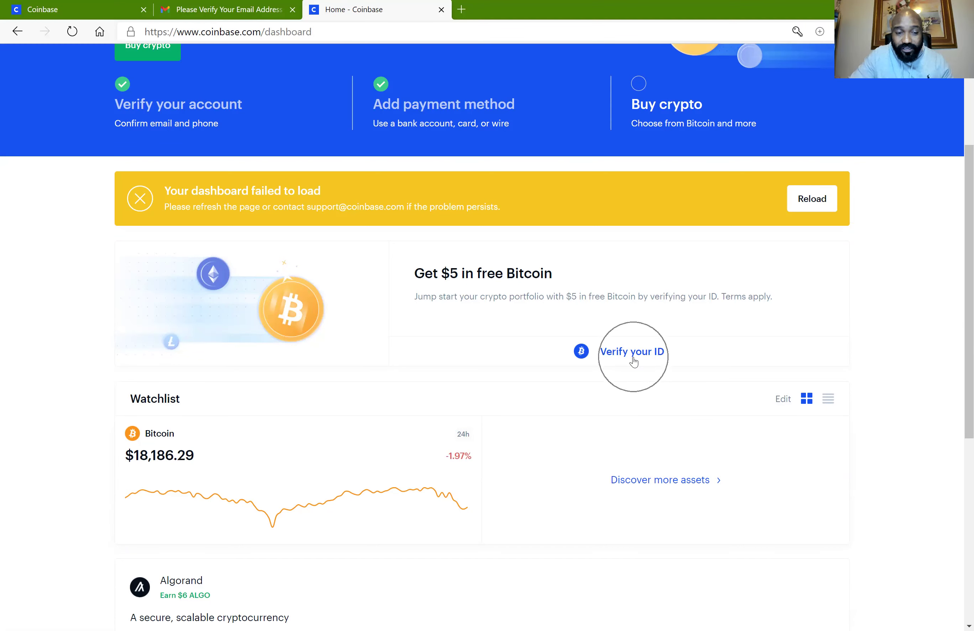
Begin identity verification for the $5 Bitcoin offer and select Driver's License as the ID type.
left_click(614, 353)
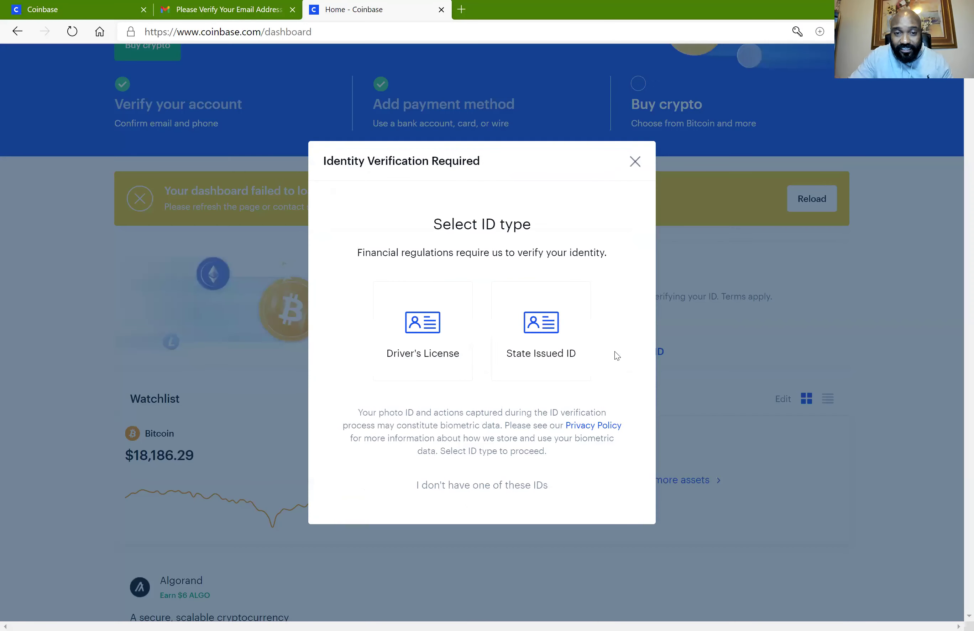
left_click(499, 346)
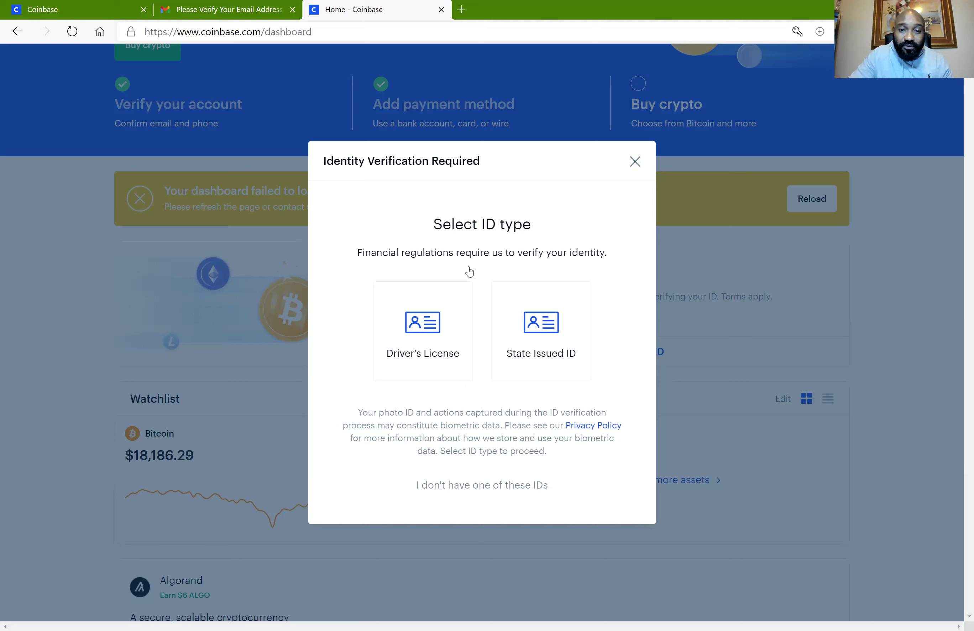
left_click(430, 336)
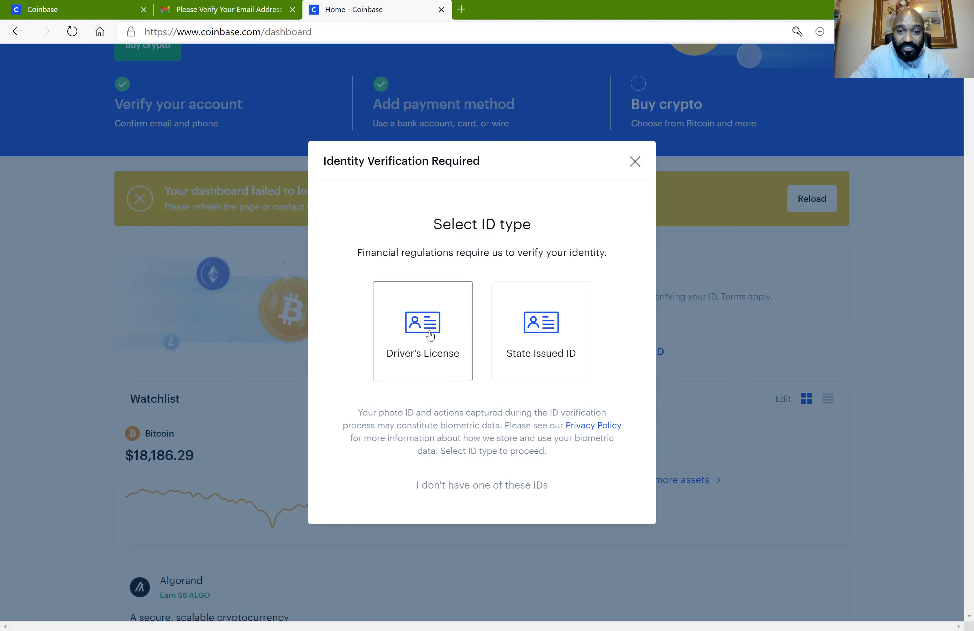
left_click(430, 336)
Continue with the driver's license and try the Webcam upload method.
left_click(430, 337)
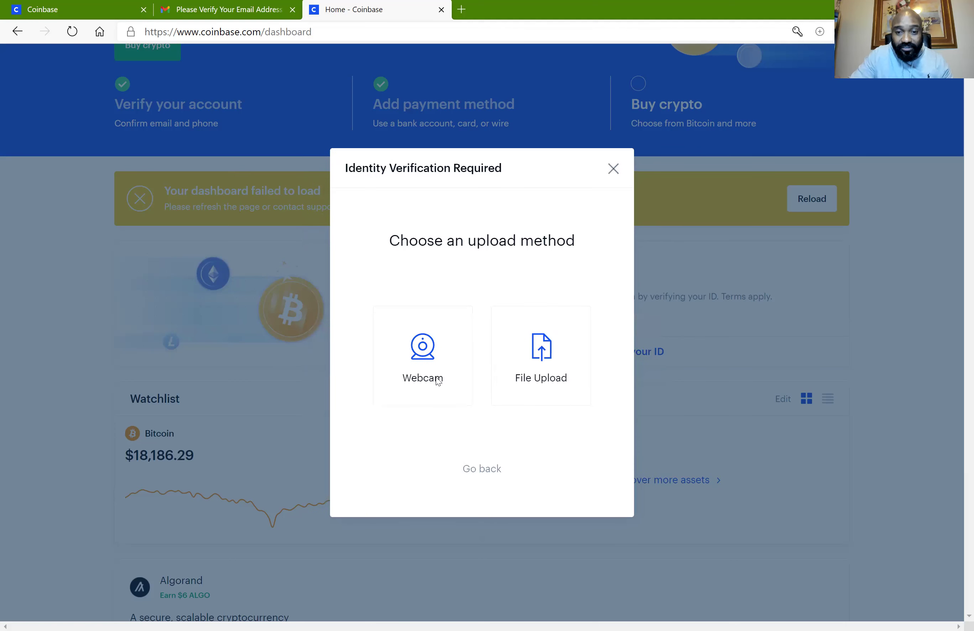
left_click(424, 361)
left_click(424, 361)
left_click(424, 361)
left_click(424, 361)
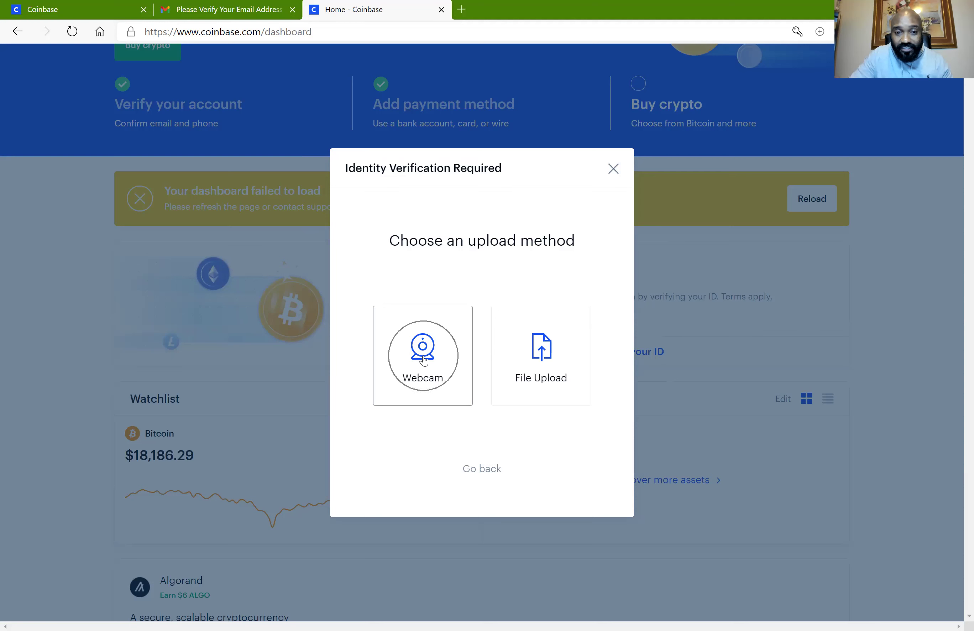
Choose File Upload as the method for providing the driver's license.
left_click(424, 361)
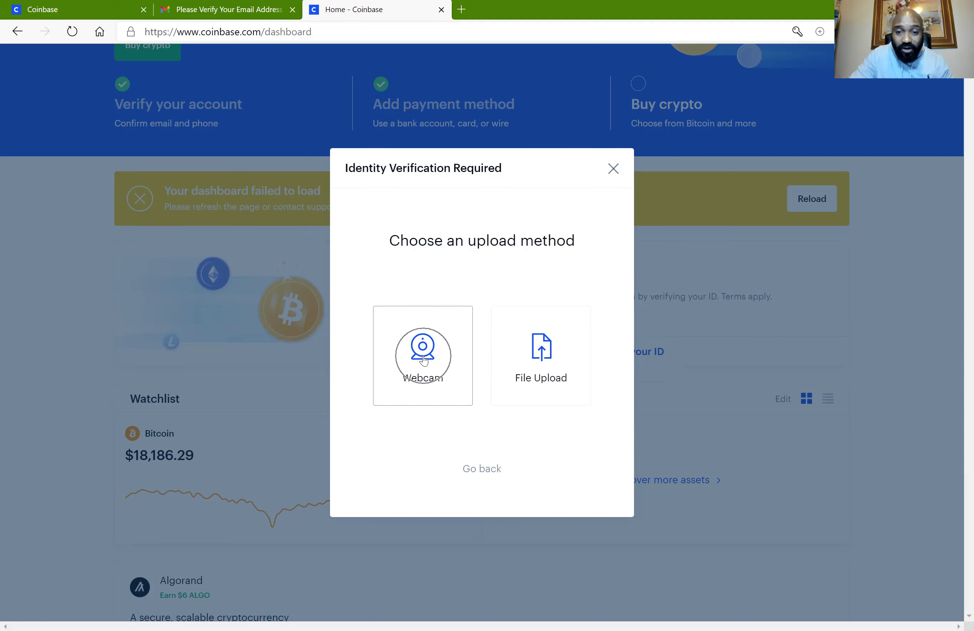
left_click(551, 358)
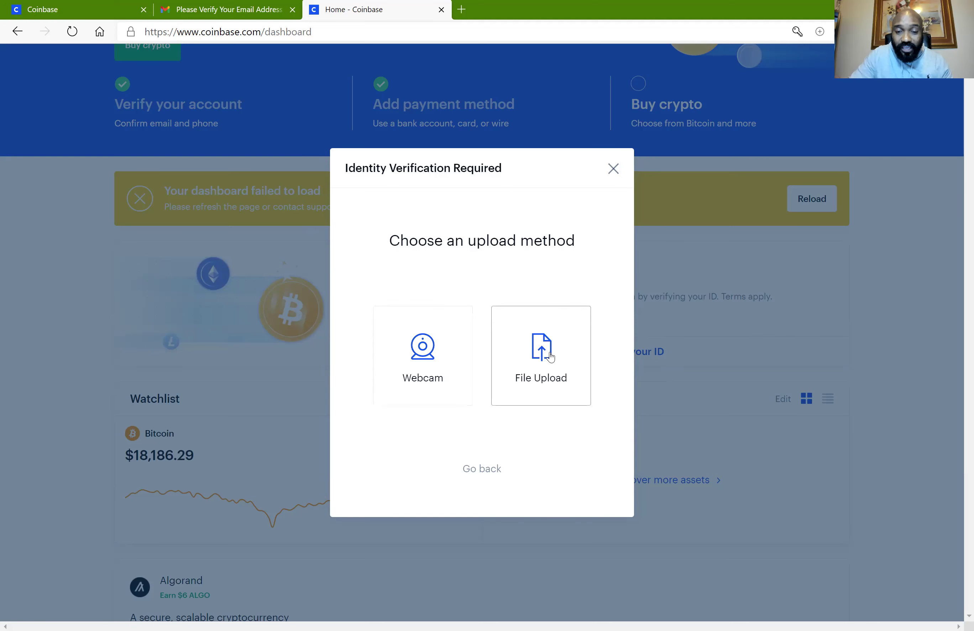
left_click(551, 358)
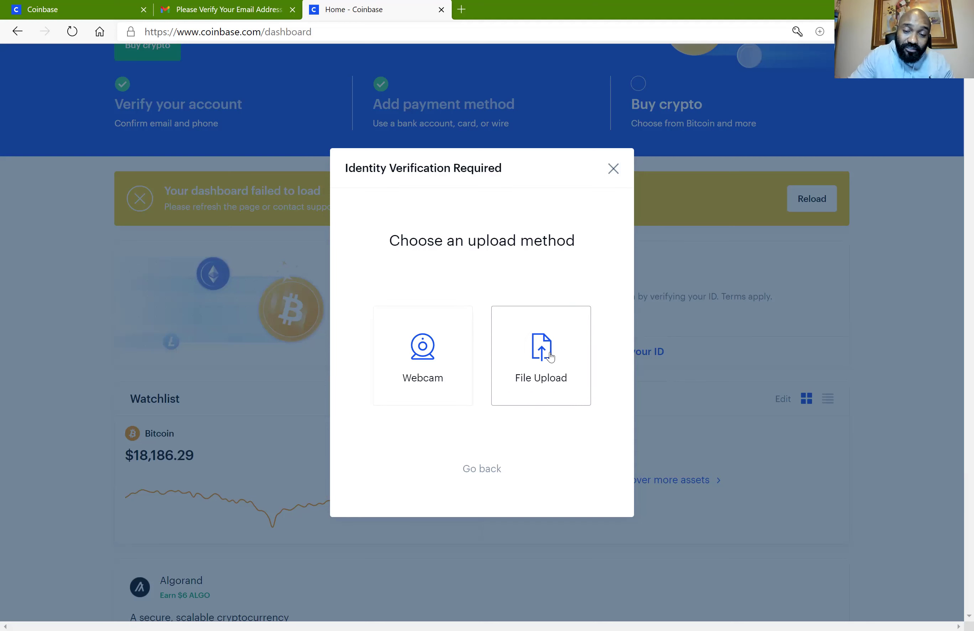
left_click(551, 358)
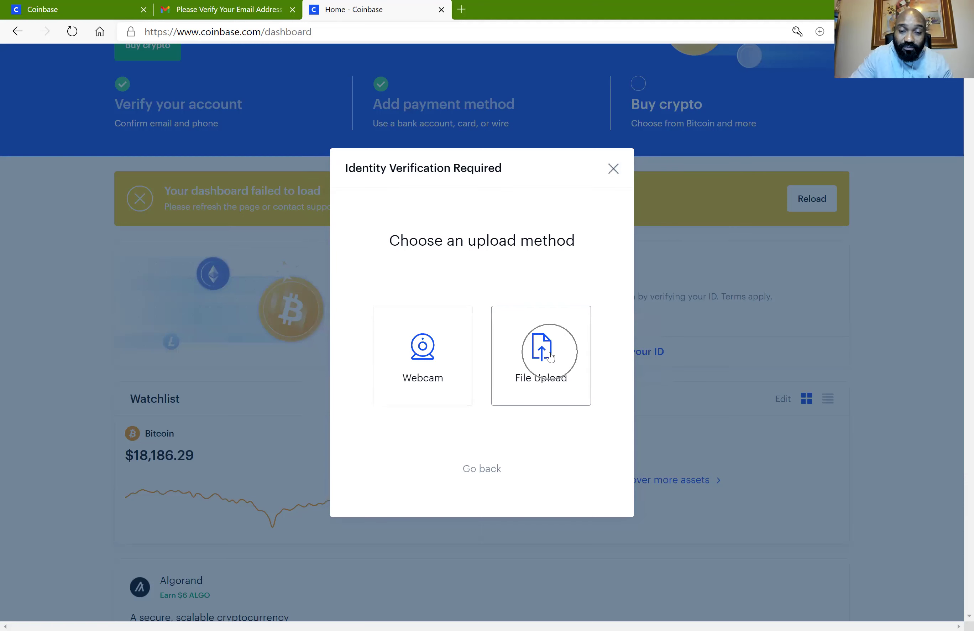
left_click(551, 358)
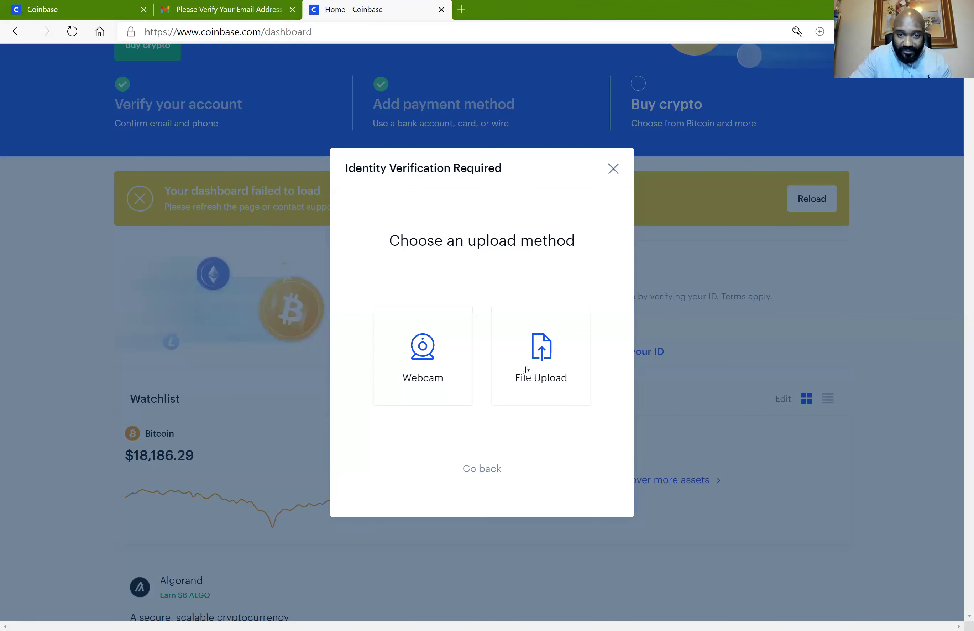
left_click(548, 360)
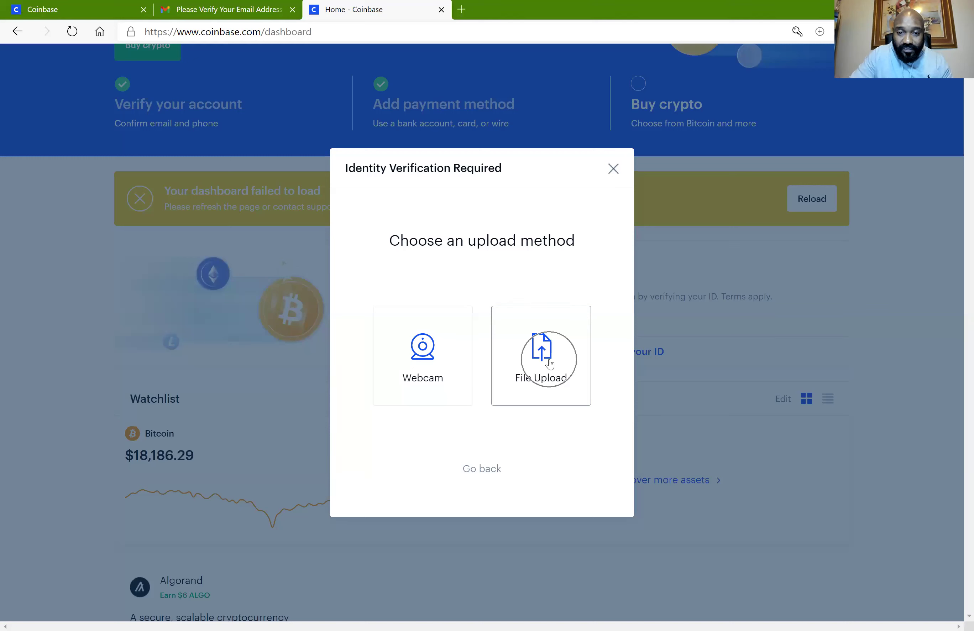
left_click(550, 361)
left_click(548, 360)
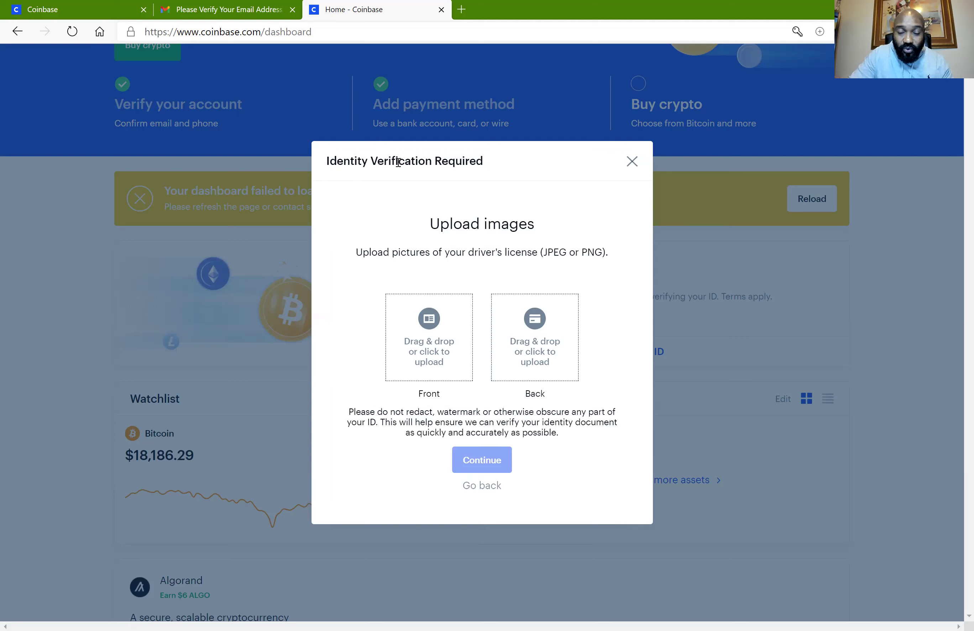
Upload the front and back photos of the driver's license from files.
left_click(444, 217)
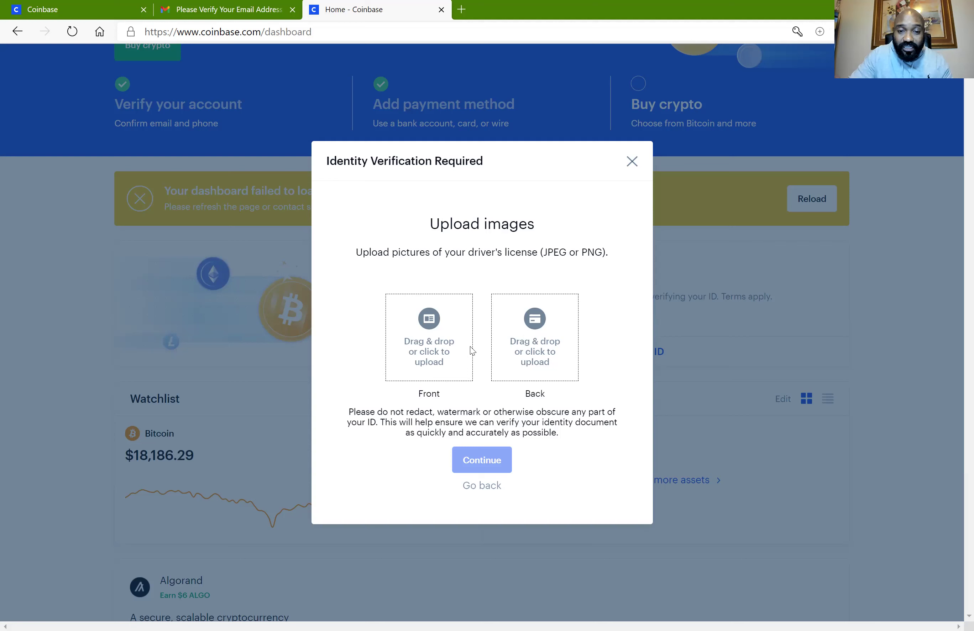
left_click(448, 353)
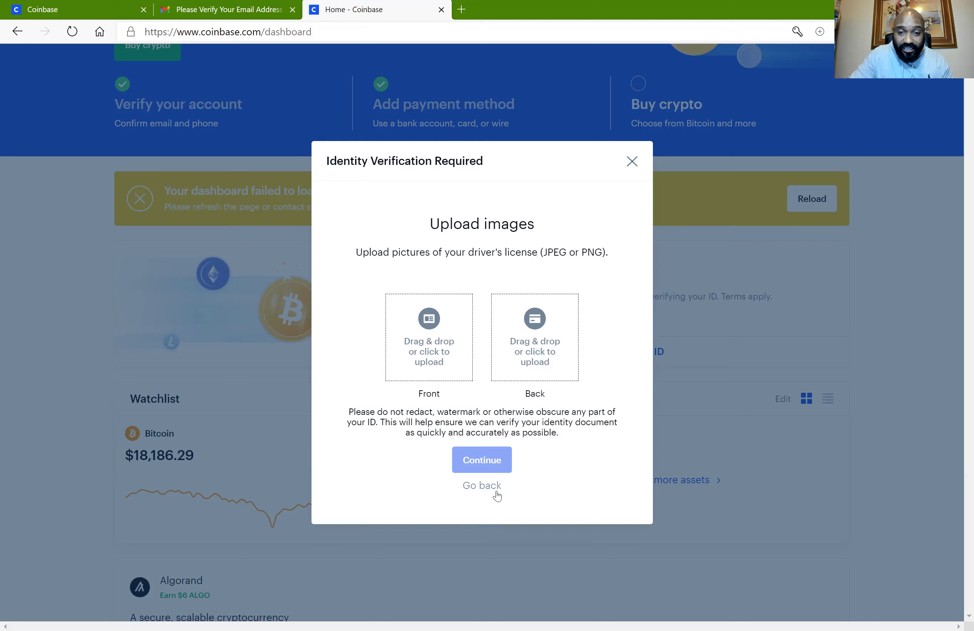
left_click(489, 461)
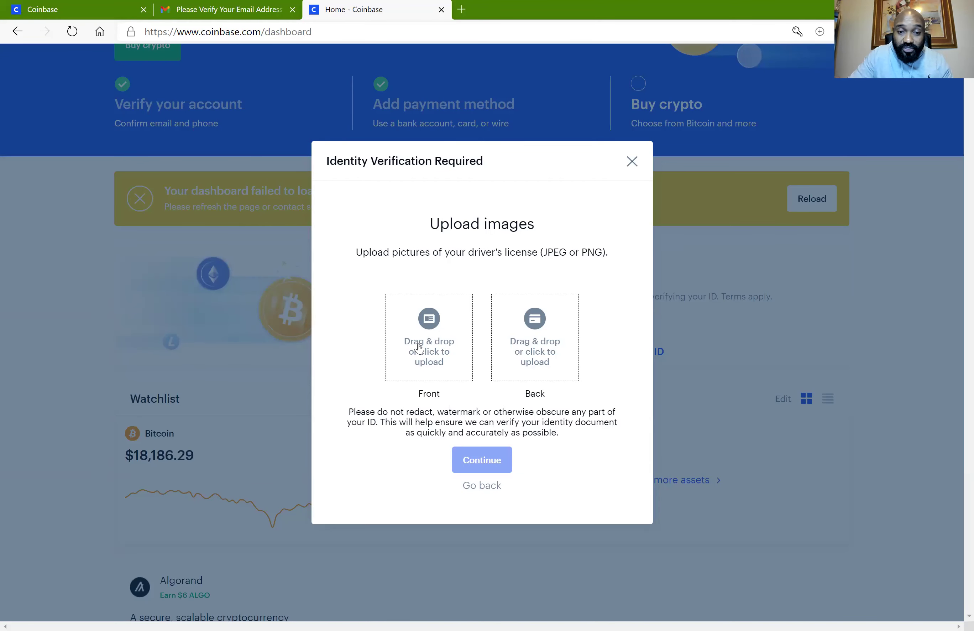
left_click(426, 348)
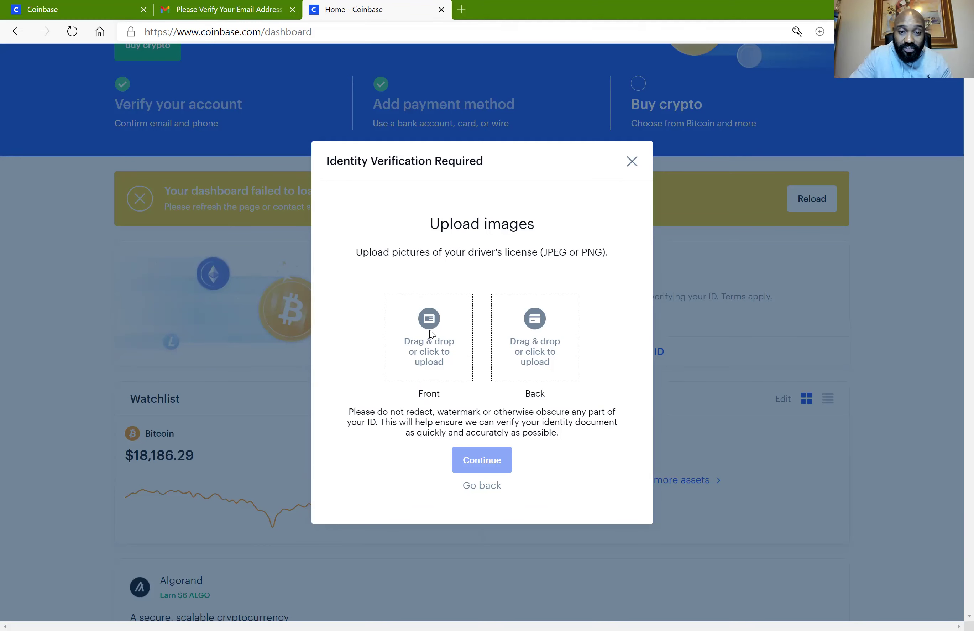
left_click(428, 350)
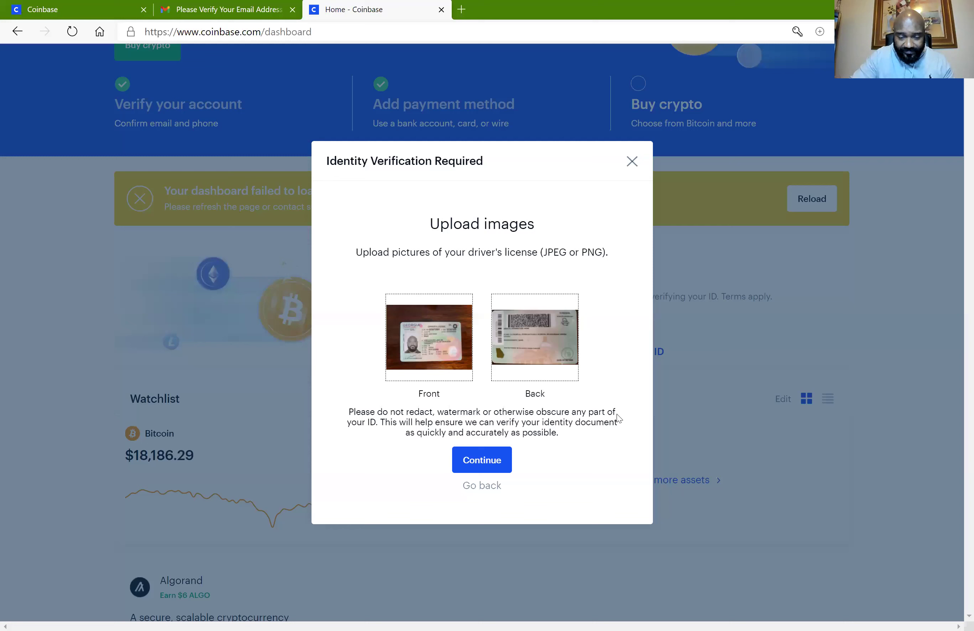
Submit the license images and allow the browser camera access for the selfie step.
left_click(416, 337)
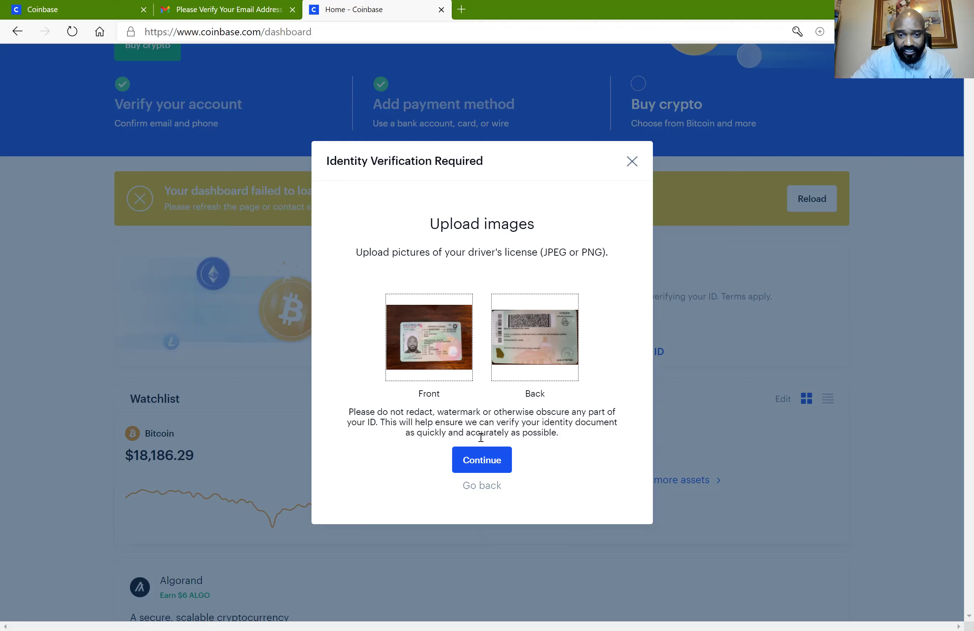
left_click(484, 462)
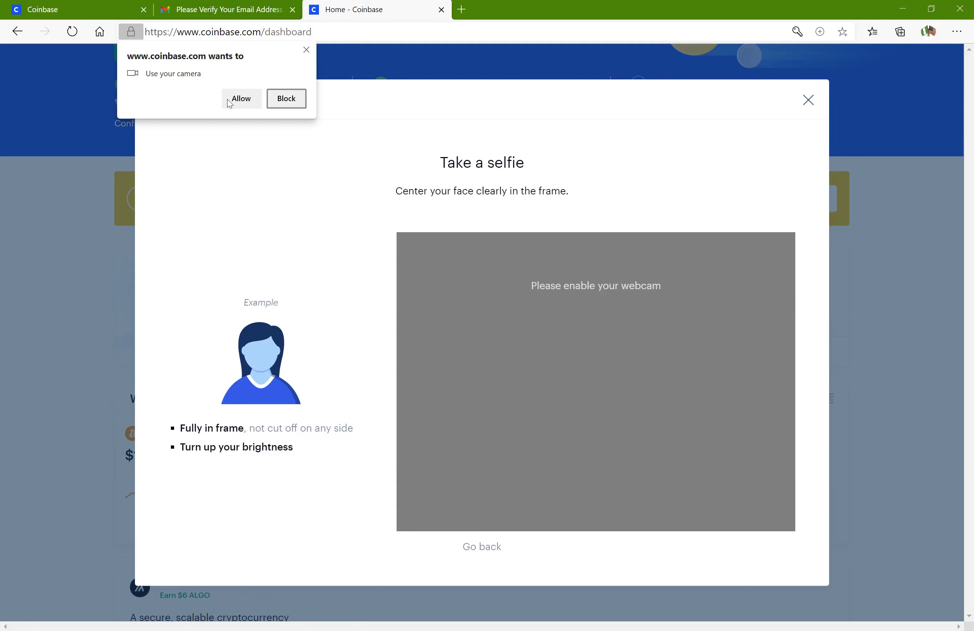
left_click(249, 106)
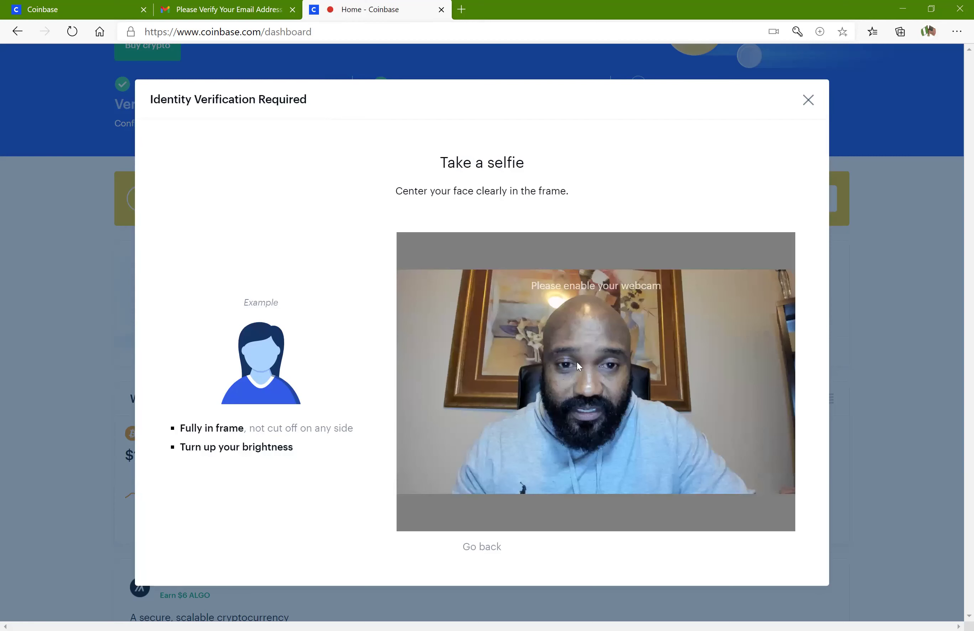
left_click(577, 362)
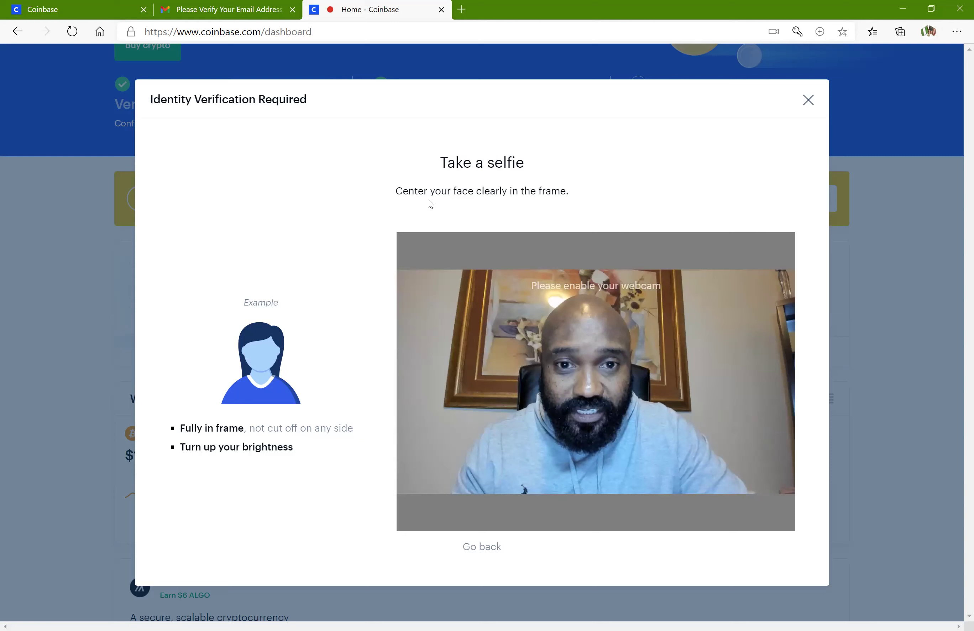
left_click(608, 288)
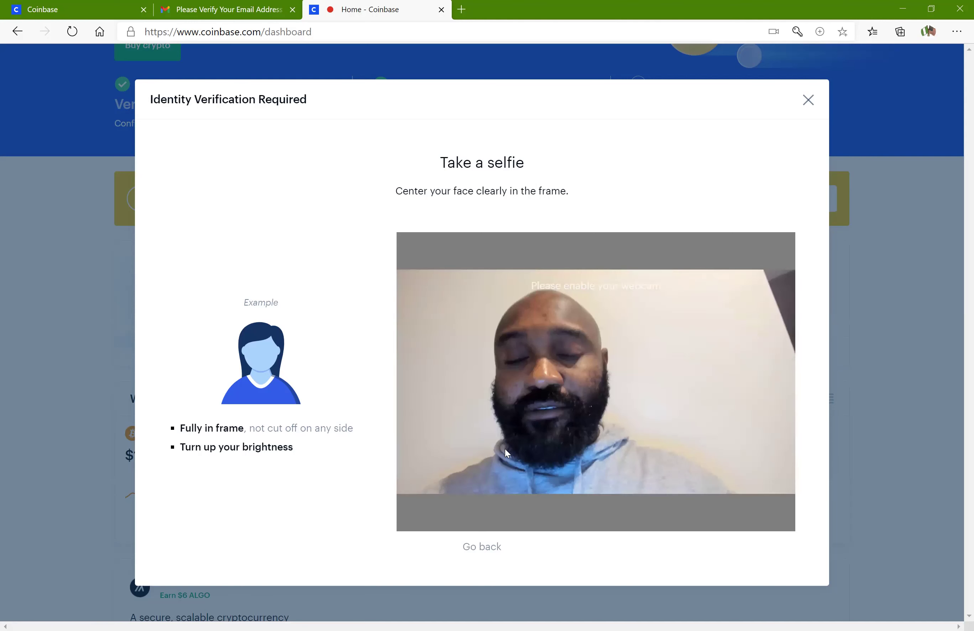
Close the Identity Verification Required dialog, returning to the dashboard with the $5 Bitcoin offer.
double_click(546, 285)
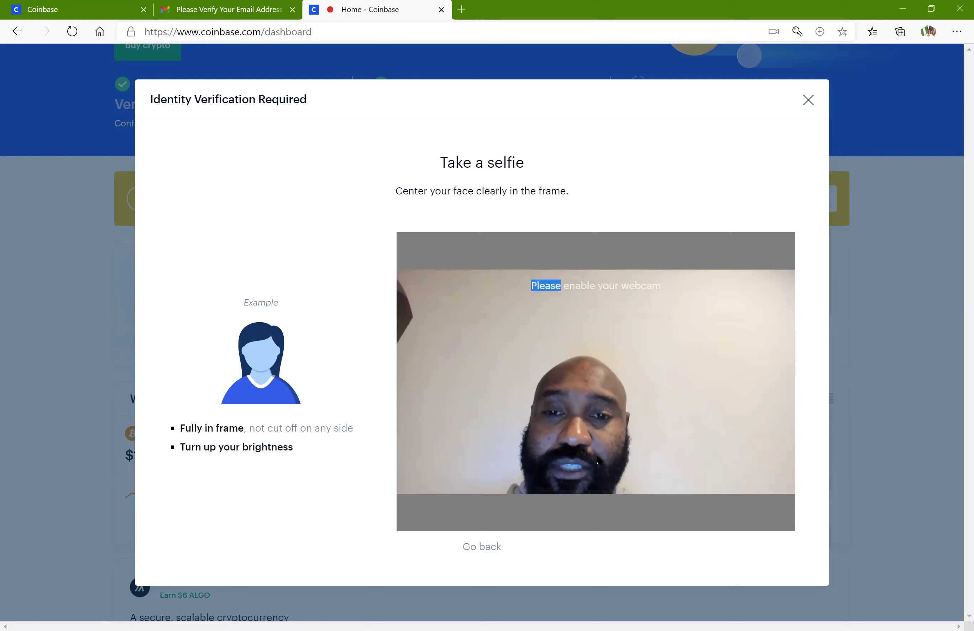
left_click(619, 280)
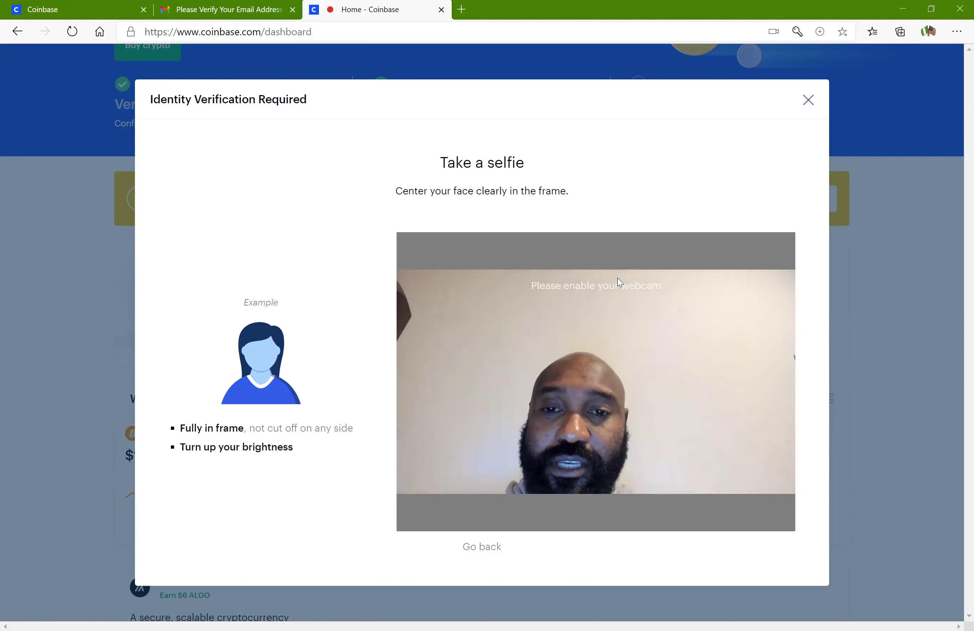
triple_click(582, 284)
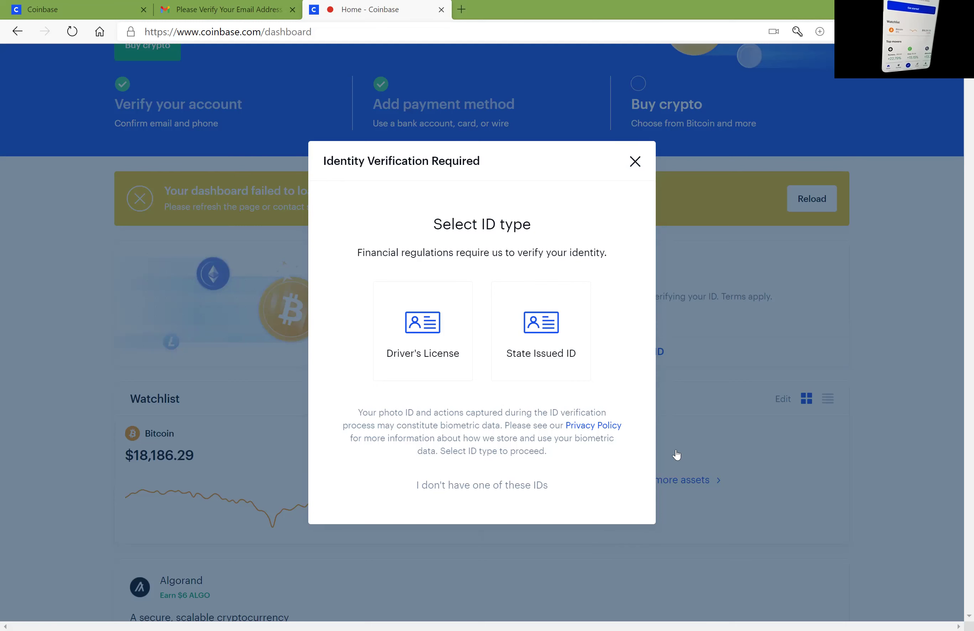
left_click(685, 521)
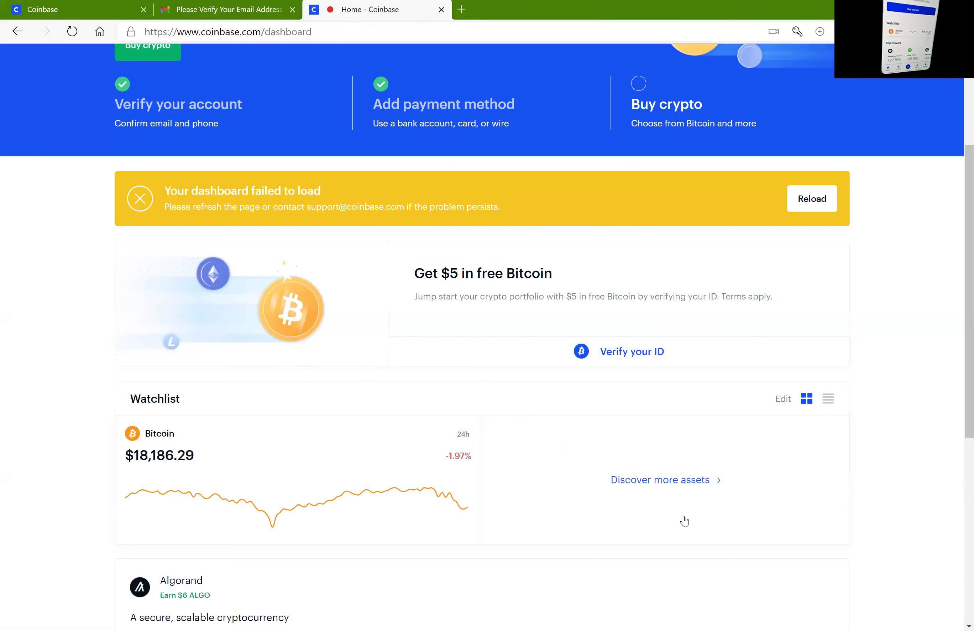